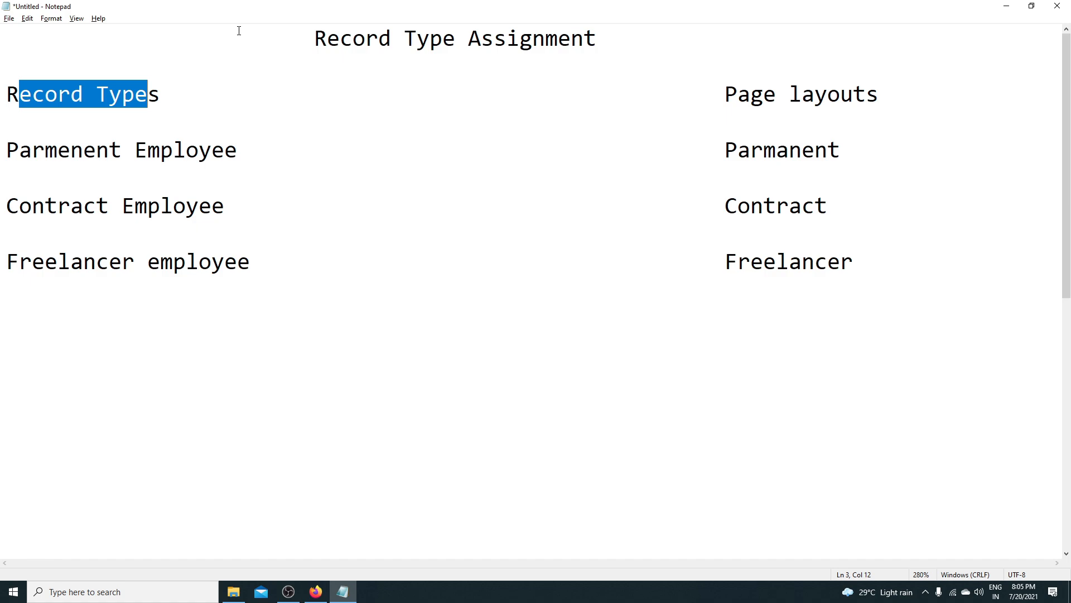
{"action": "left_click", "coordinate": [234, 95]}
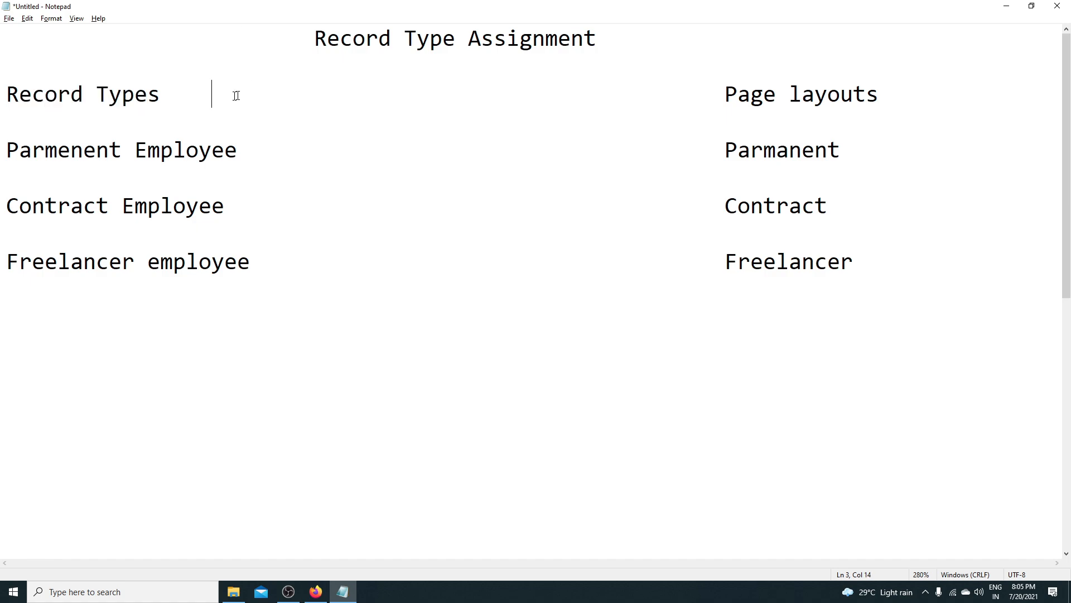
{"action": "left_click_drag", "start_coordinate": [160, 94], "coordinate": [12, 107]}
{"action": "left_click", "coordinate": [12, 106]}
{"action": "left_click_drag", "start_coordinate": [7, 92], "coordinate": [169, 100]}
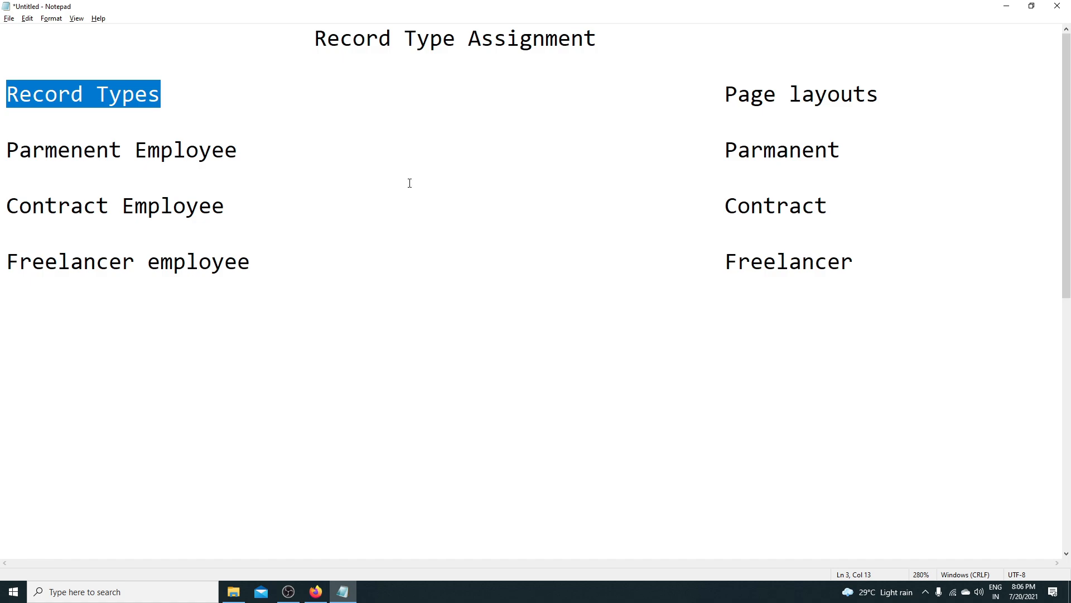
- Add the text "Lead -" on a blank line below the Business Process heading in the notes
{"action": "scroll", "coordinate": [410, 183], "scroll_direction": "down", "scroll_amount": 6}
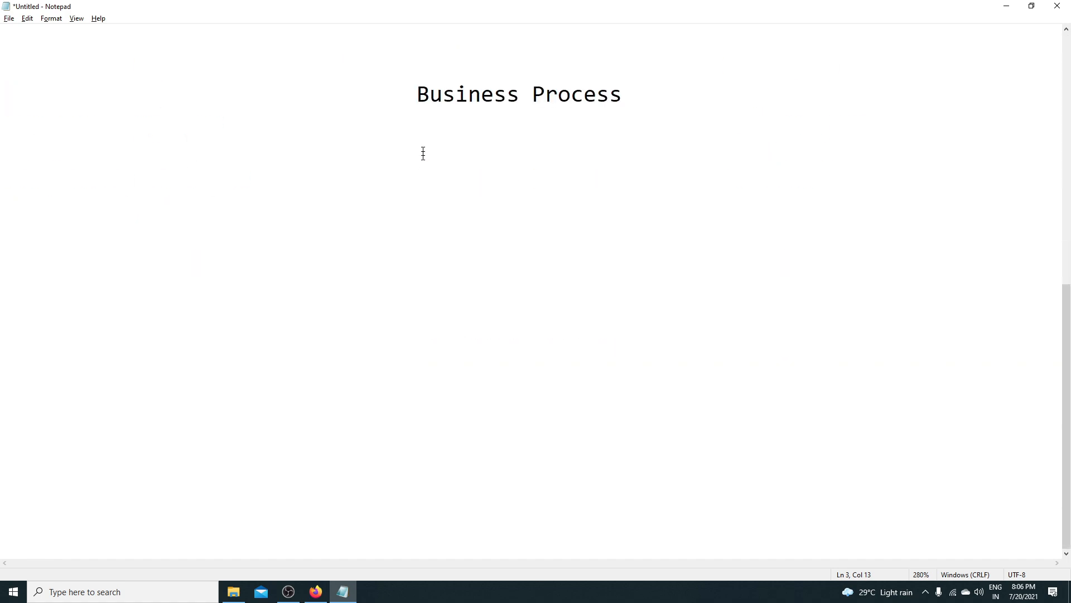
{"action": "left_click_drag", "start_coordinate": [418, 94], "coordinate": [655, 124]}
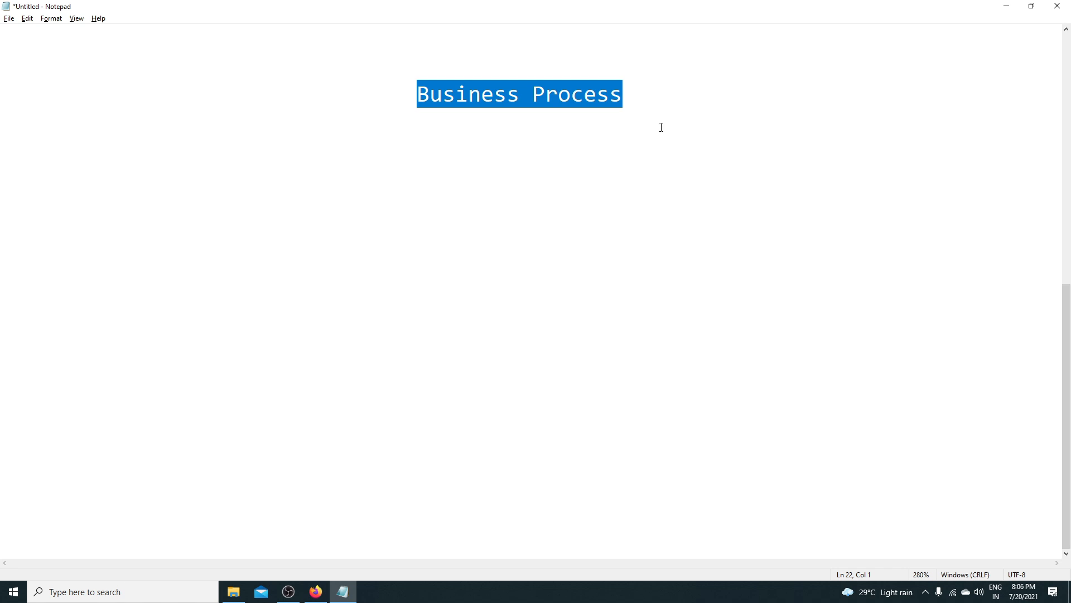
{"action": "left_click", "coordinate": [1, 172]}
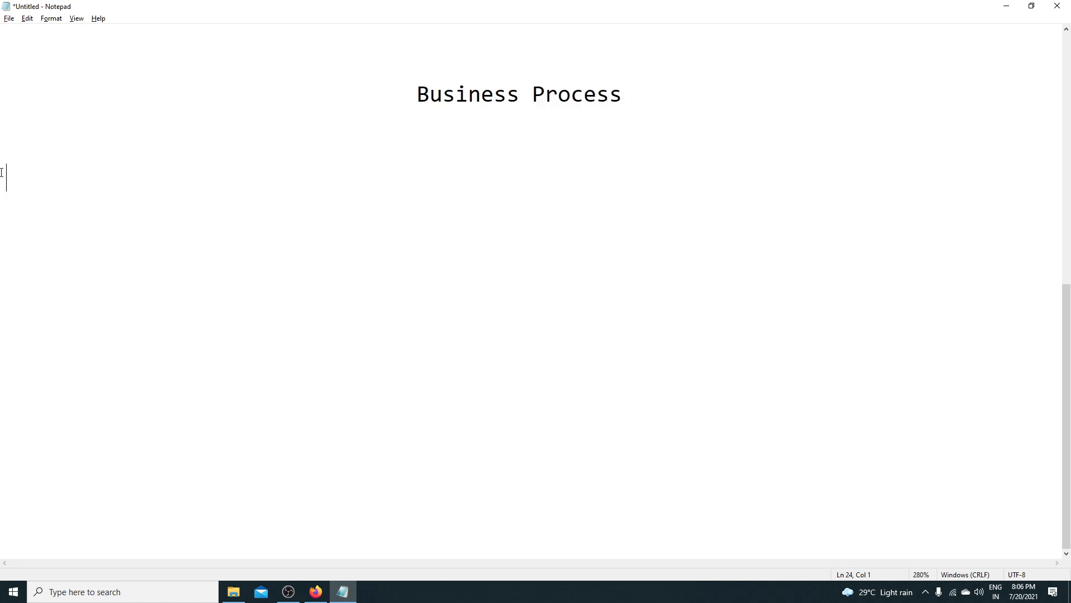
{"action": "type", "text": "Lead -"}
- Switch to Salesforce in Firefox and open Setup
{"action": "left_click", "coordinate": [318, 597]}
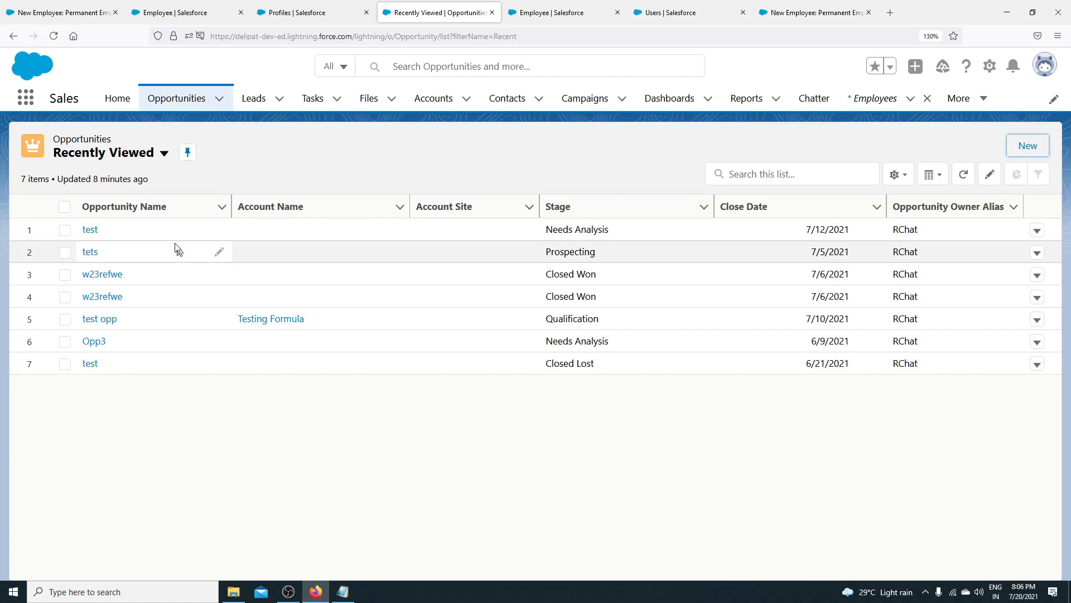
{"action": "left_click", "coordinate": [991, 67]}
{"action": "left_click", "coordinate": [941, 127]}
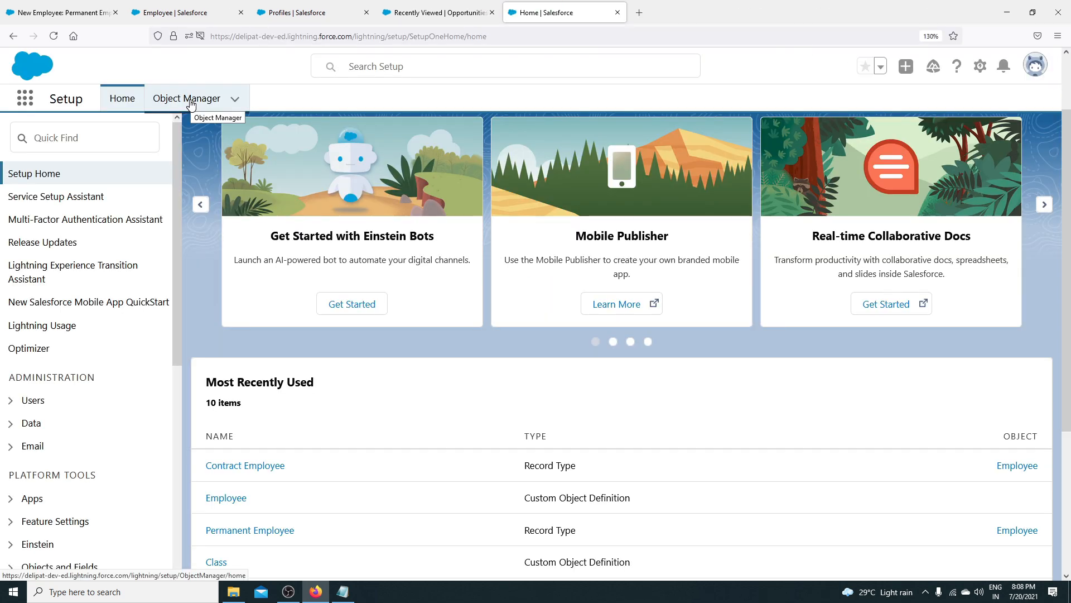
- Search the Object Manager for "lead" and open the Lead object
{"action": "left_click", "coordinate": [190, 99]}
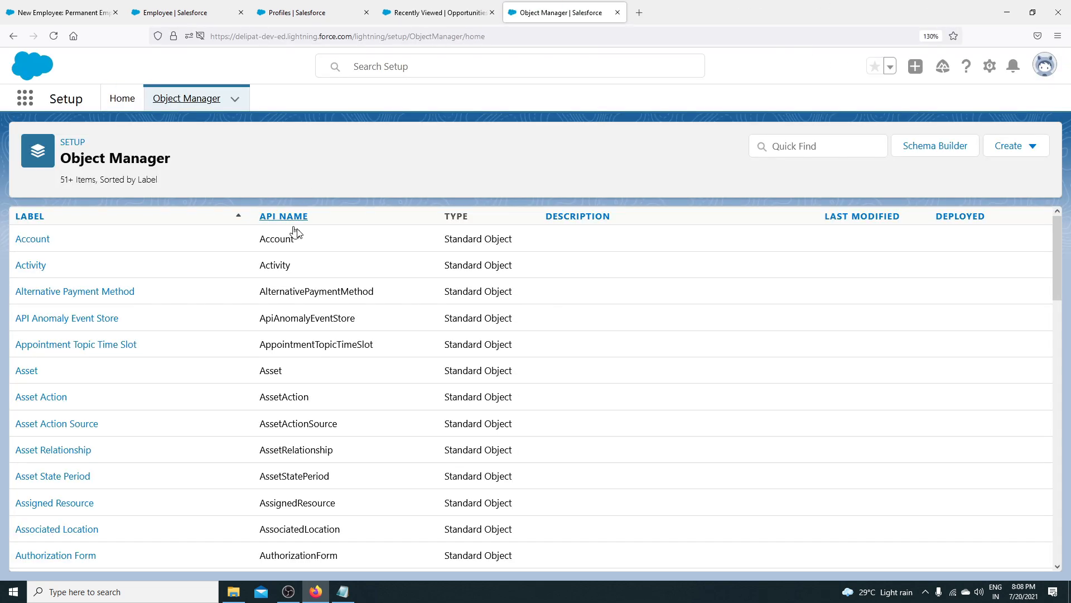
{"action": "left_click", "coordinate": [783, 142]}
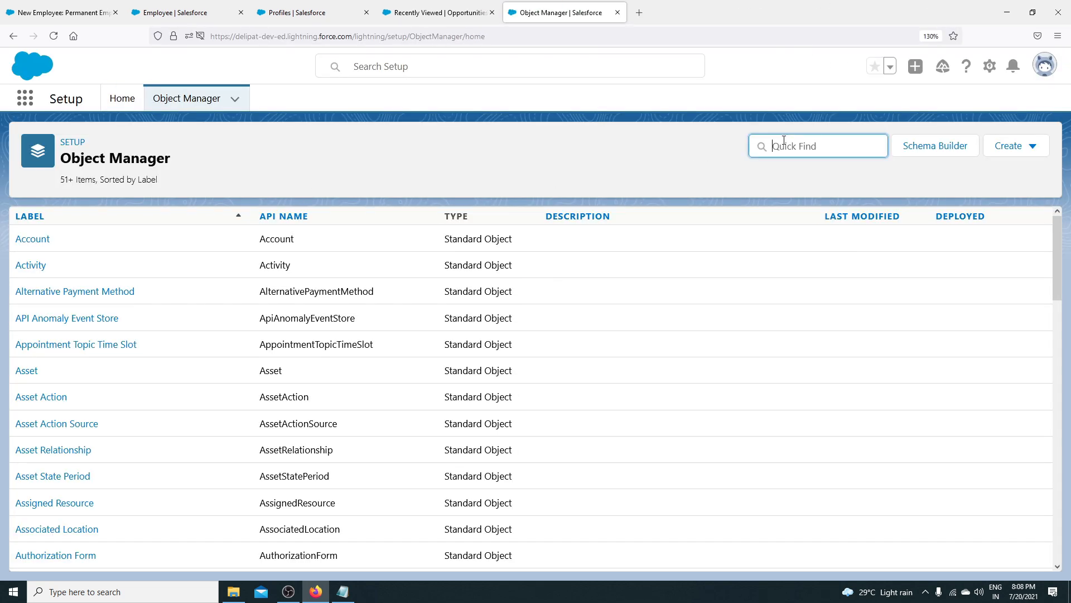
{"action": "type", "text": "lead"}
{"action": "left_click", "coordinate": [27, 240]}
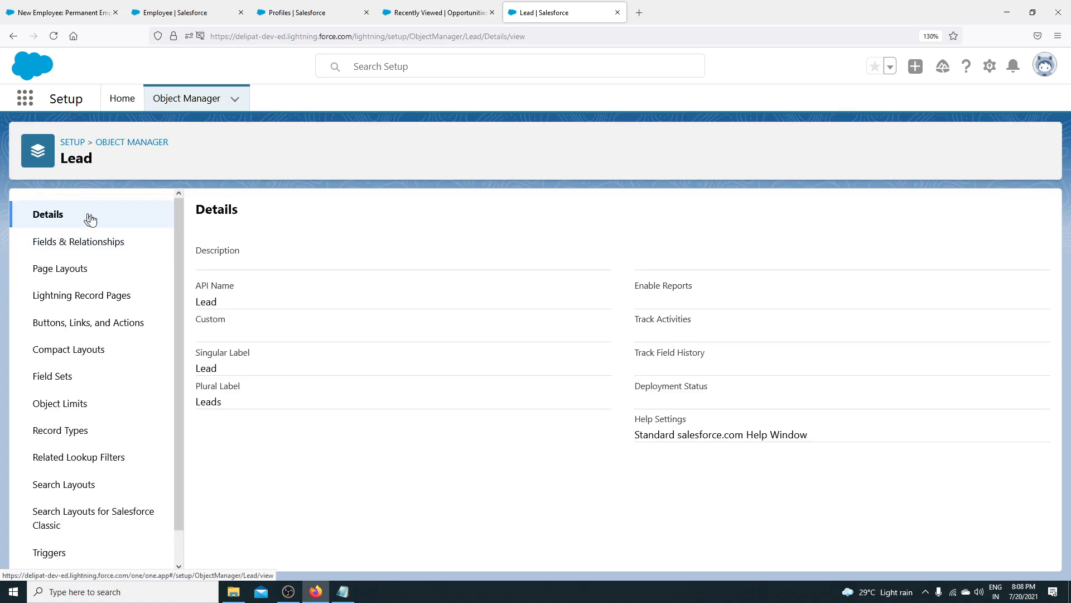
- Start creating a new record type for the Lead object
{"action": "left_click", "coordinate": [87, 249]}
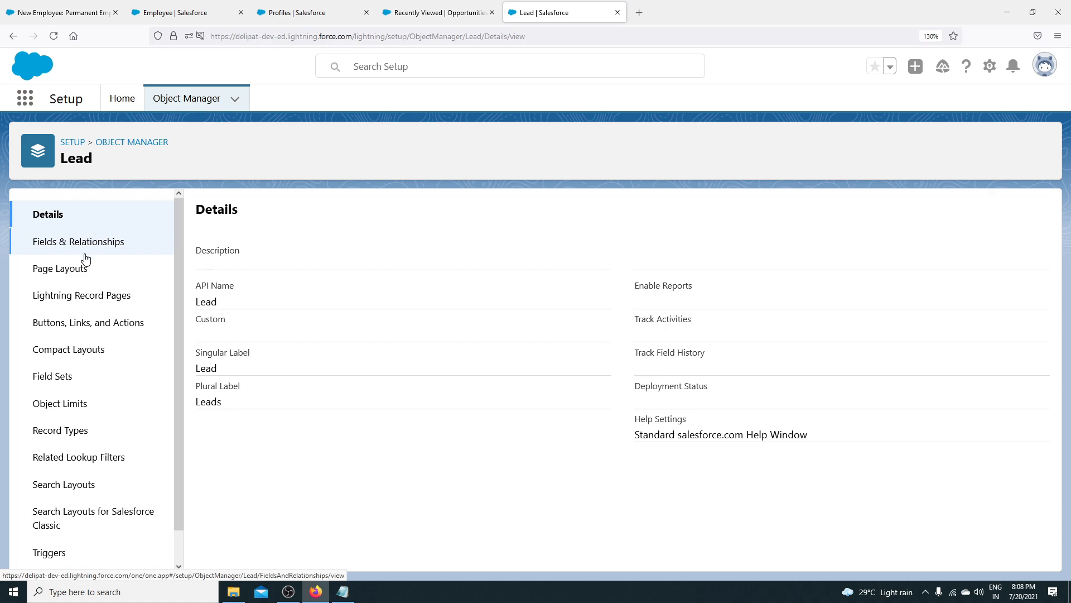
{"action": "scroll", "coordinate": [75, 463], "scroll_direction": "down", "scroll_amount": 2}
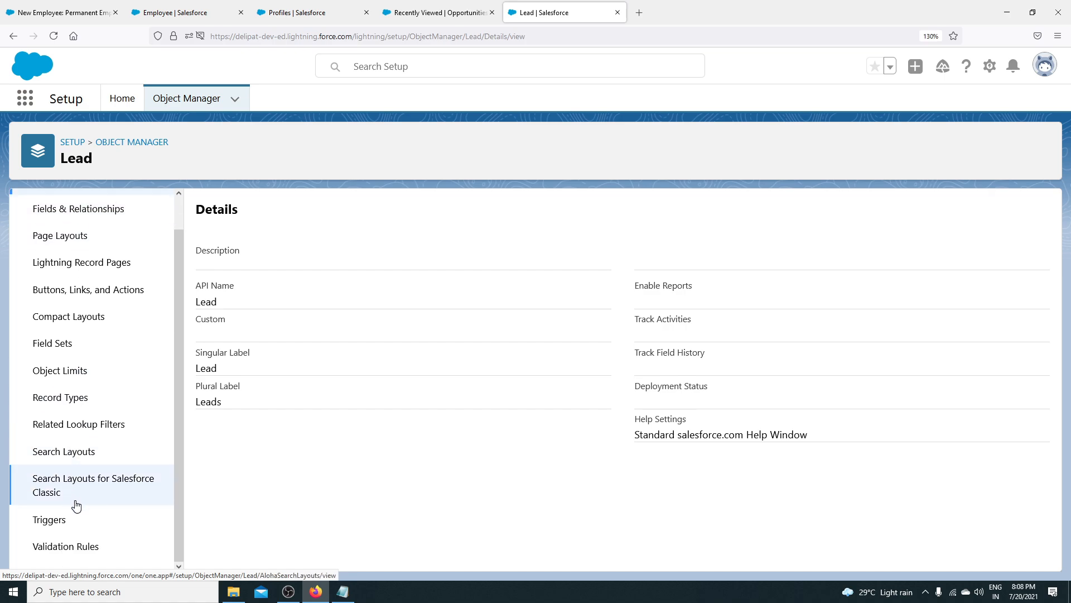
{"action": "left_click", "coordinate": [66, 397]}
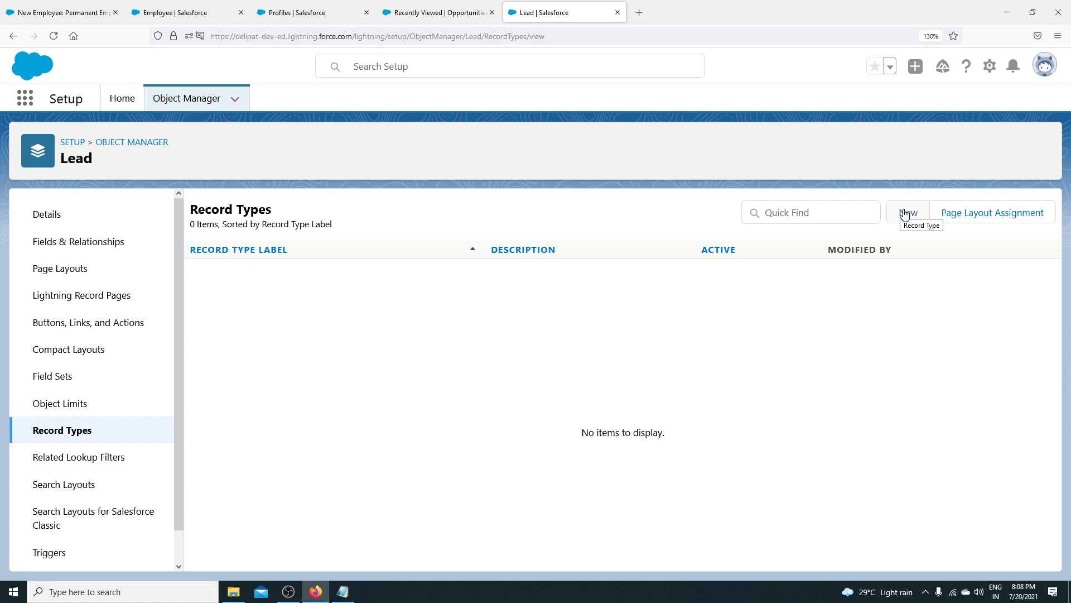
{"action": "left_click", "coordinate": [905, 215]}
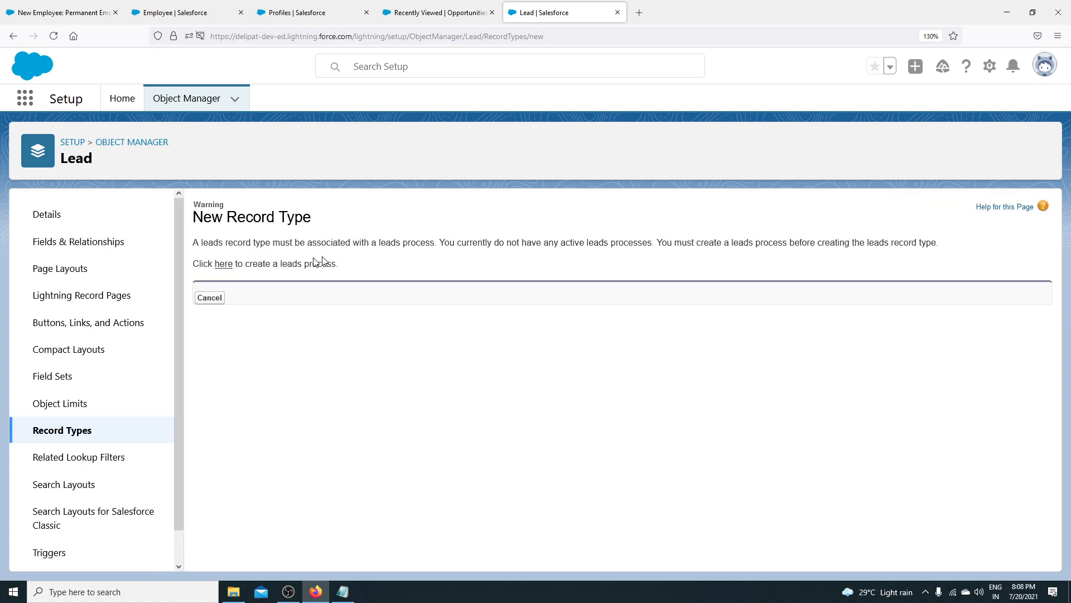
- Read the warning on the New Record Type page and its instruction about the leads process
{"action": "left_click_drag", "start_coordinate": [197, 243], "coordinate": [438, 246]}
{"action": "left_click", "coordinate": [319, 245]}
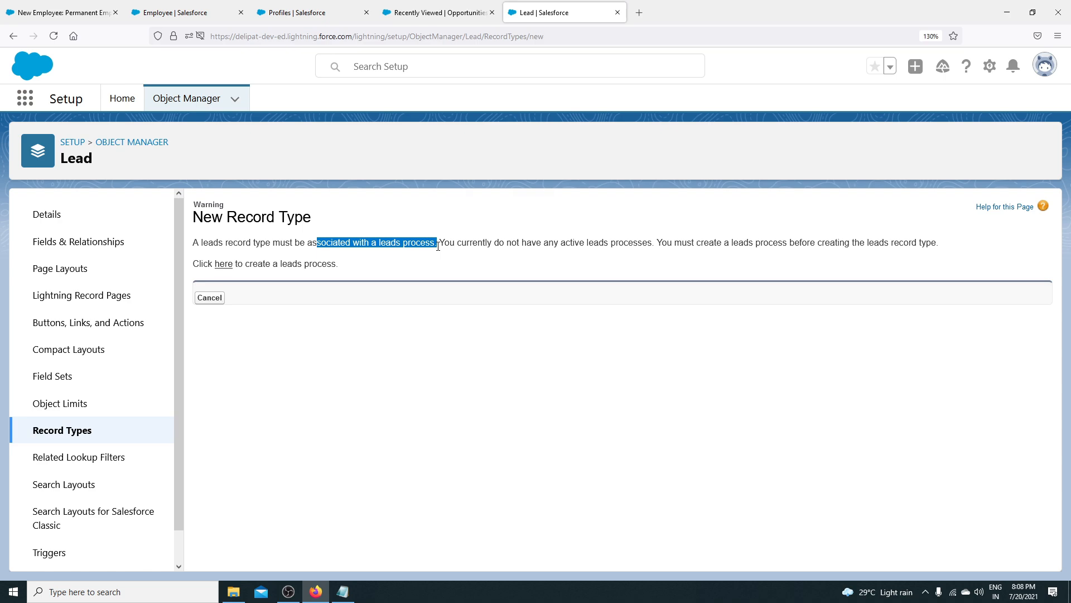
{"action": "left_click_drag", "start_coordinate": [449, 243], "coordinate": [818, 243]}
{"action": "left_click", "coordinate": [674, 241]}
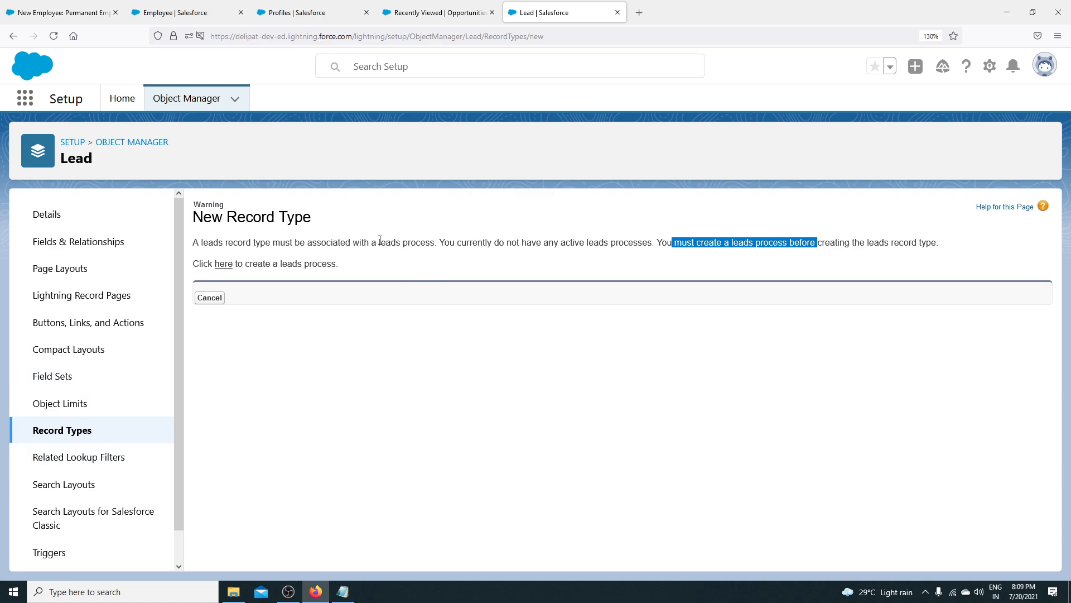
{"action": "left_click_drag", "start_coordinate": [380, 242], "coordinate": [438, 254]}
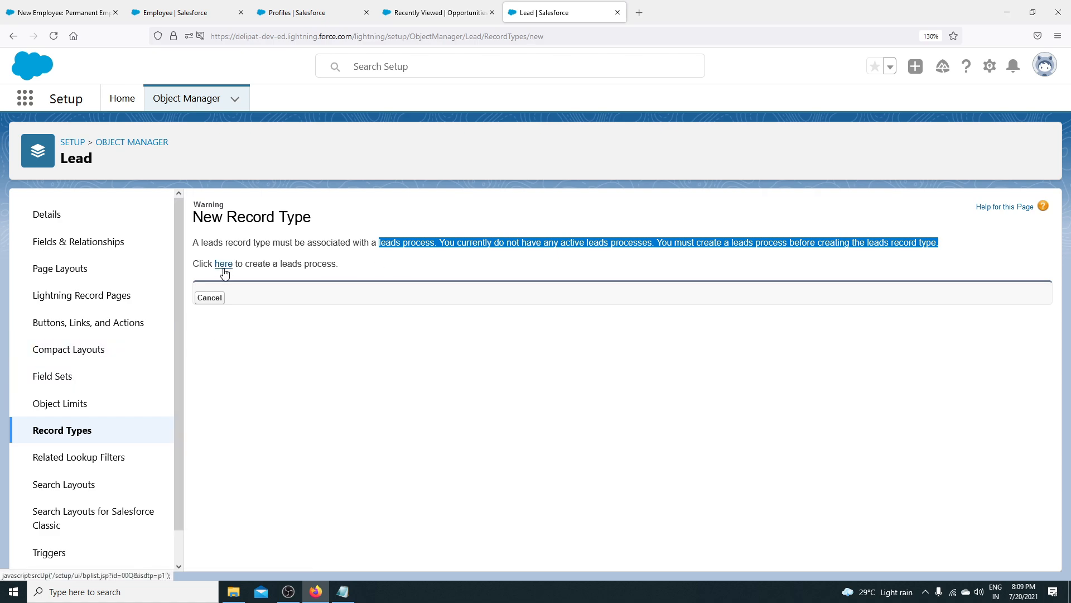
{"action": "left_click_drag", "start_coordinate": [195, 264], "coordinate": [337, 270]}
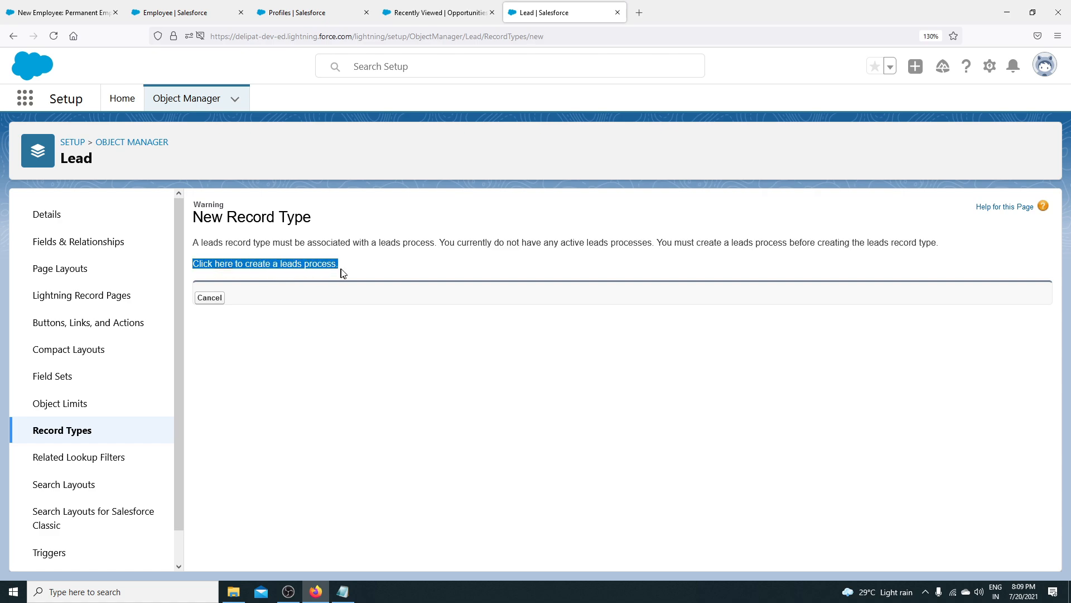
{"action": "left_click", "coordinate": [290, 266]}
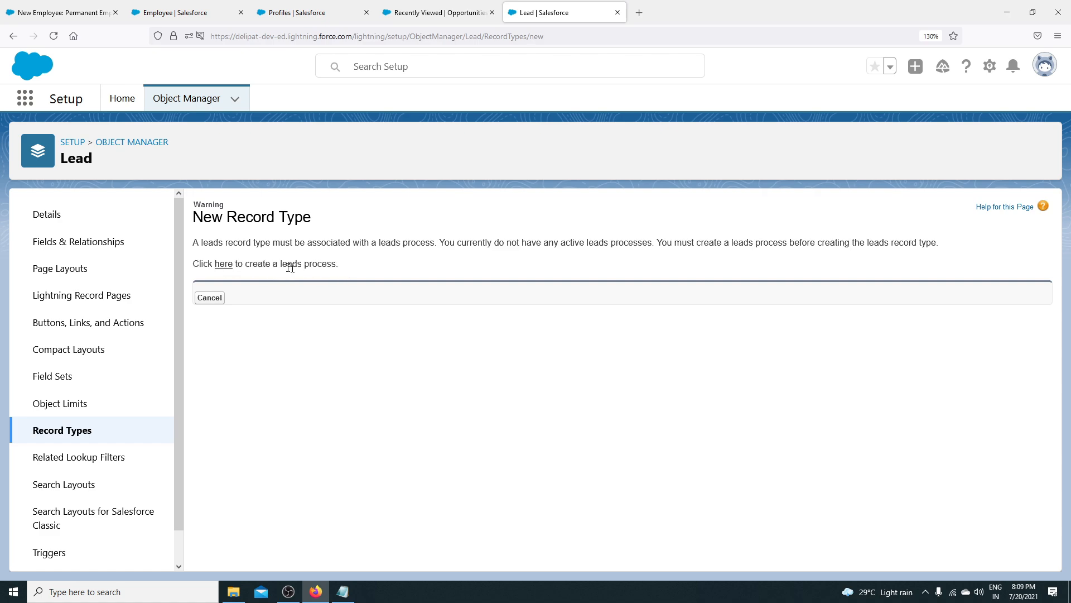
- Open the page for creating a leads process in a new browser tab and switch to it
{"action": "right_click", "coordinate": [227, 271]}
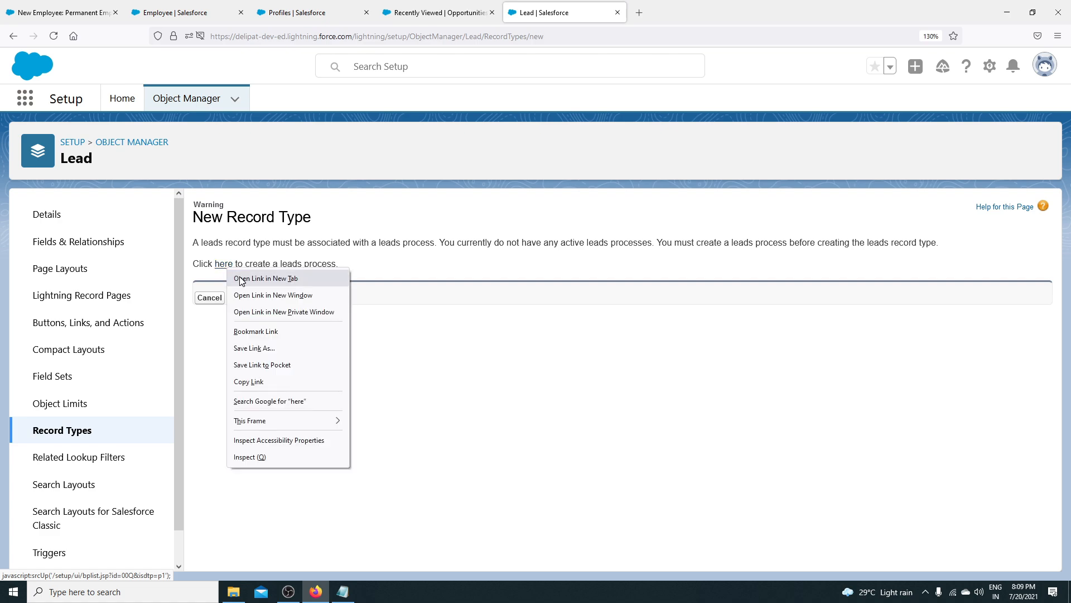
{"action": "left_click", "coordinate": [242, 278]}
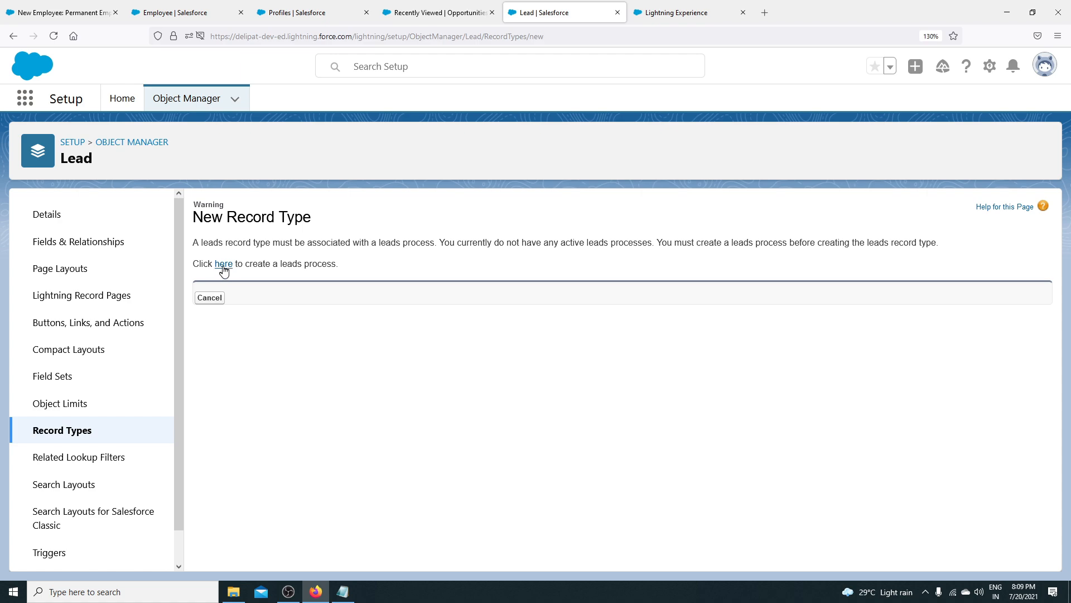
{"action": "left_click", "coordinate": [663, 13]}
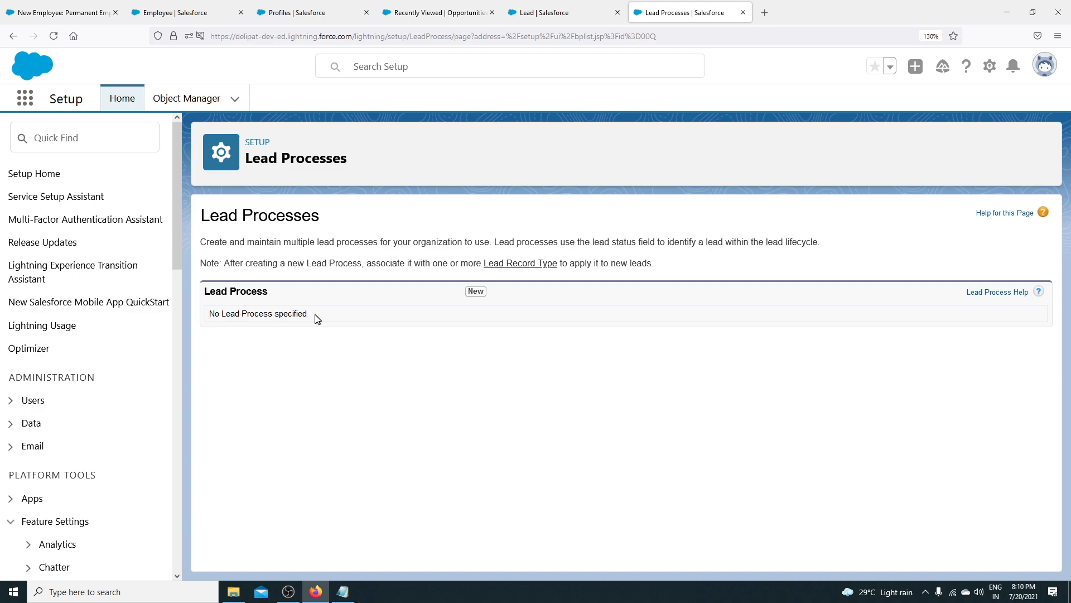
- Create a lead process named "Test Lead Process" based on the existing --Master-- process
{"action": "left_click_drag", "start_coordinate": [203, 290], "coordinate": [369, 300]}
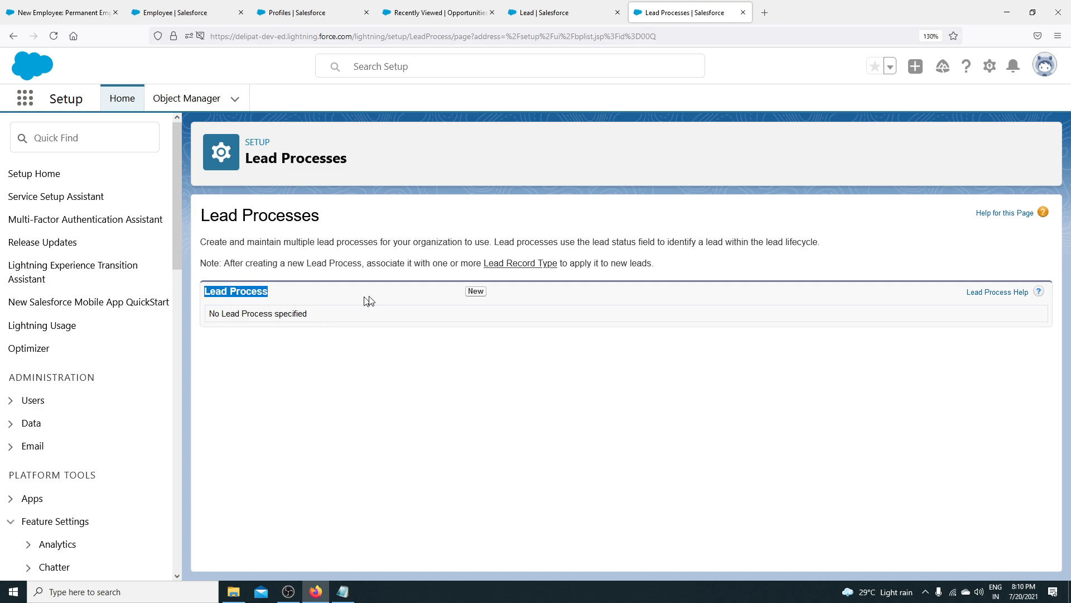
{"action": "left_click", "coordinate": [476, 292]}
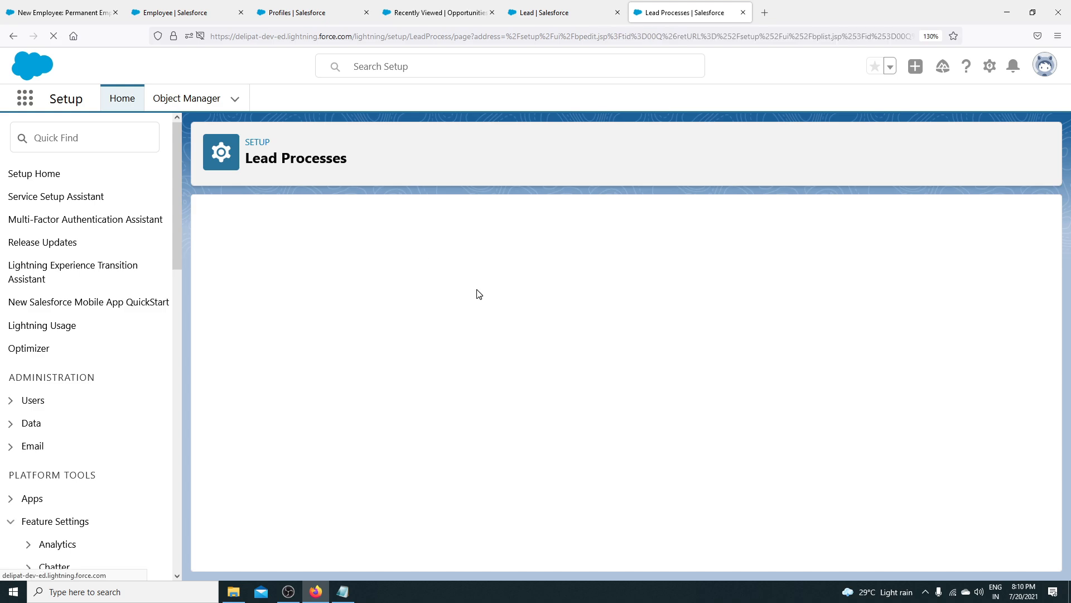
{"action": "left_click", "coordinate": [392, 329]}
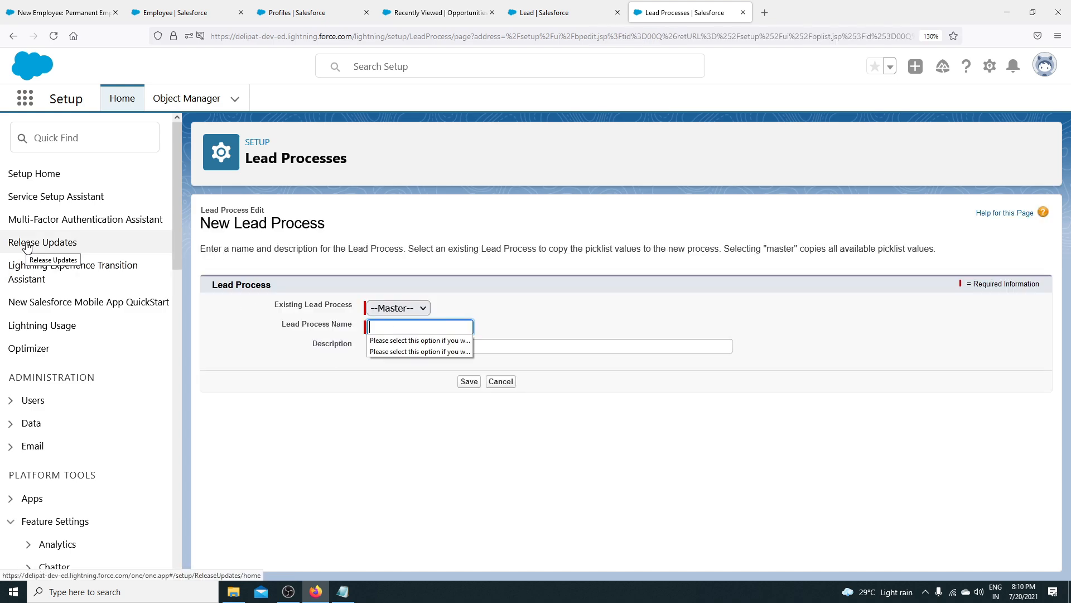
{"action": "type", "text": "Test"}
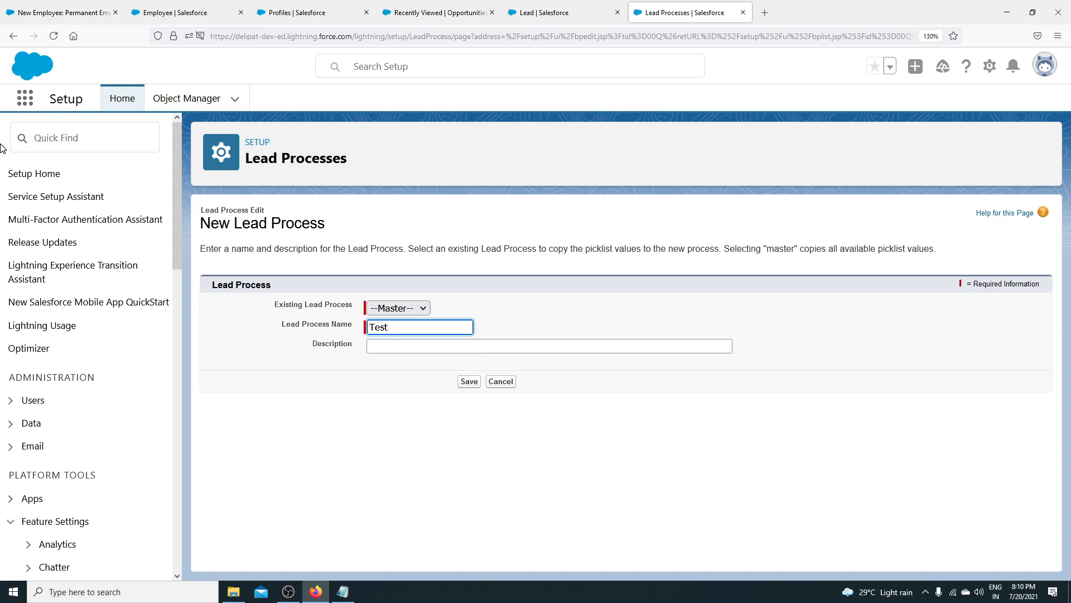
{"action": "type", "text": " Lead Process"}
{"action": "left_click", "coordinate": [404, 307]}
{"action": "left_click", "coordinate": [411, 388]}
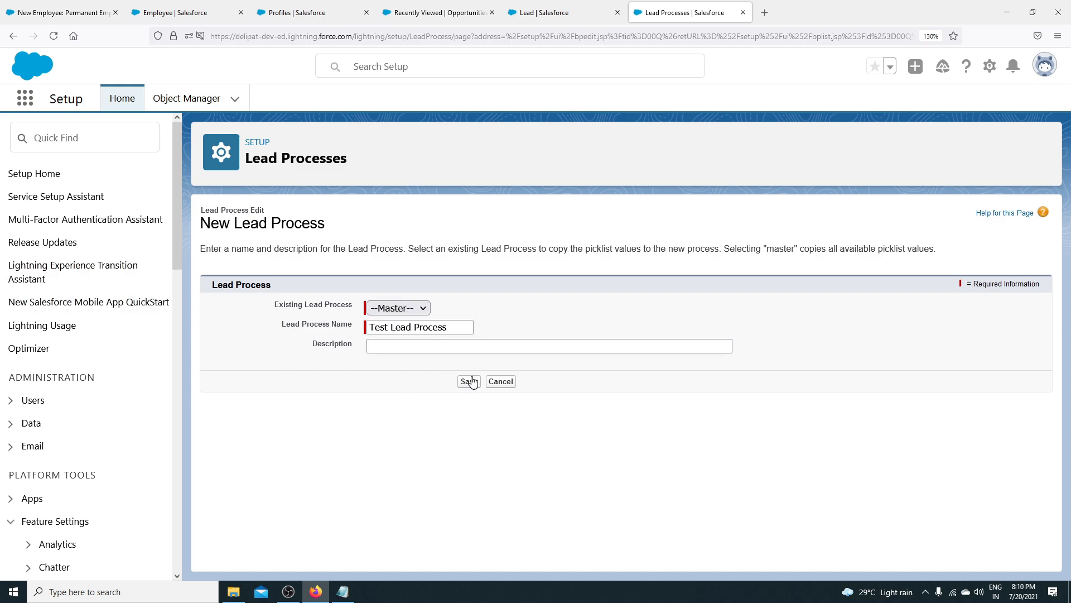
{"action": "left_click", "coordinate": [470, 381]}
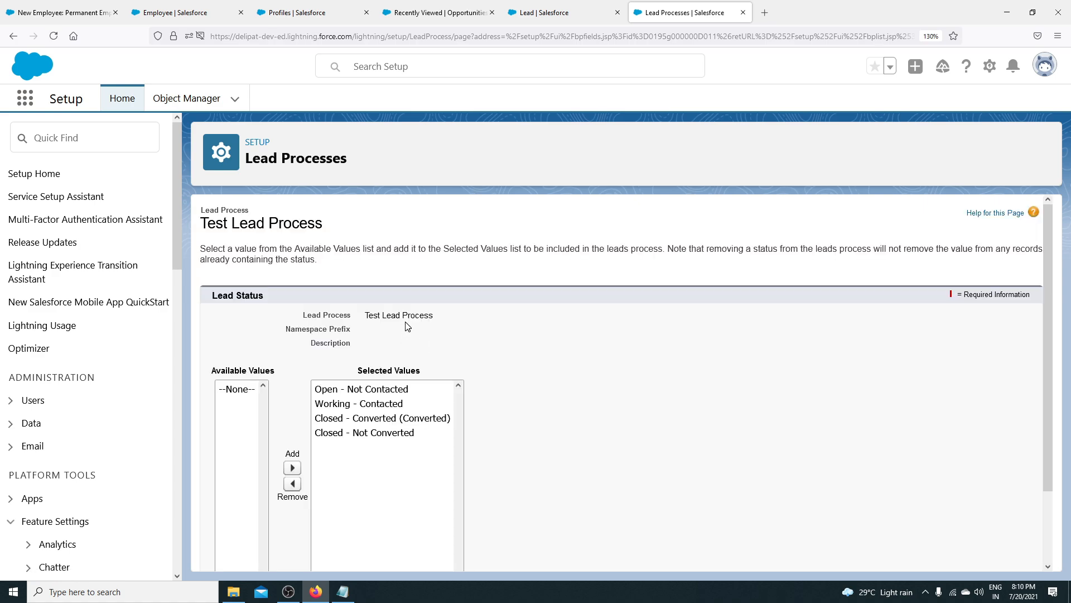
- Review the lead status values of Test Lead Process and save it with Open - Not Contacted as the default
{"action": "left_click_drag", "start_coordinate": [201, 230], "coordinate": [361, 252]}
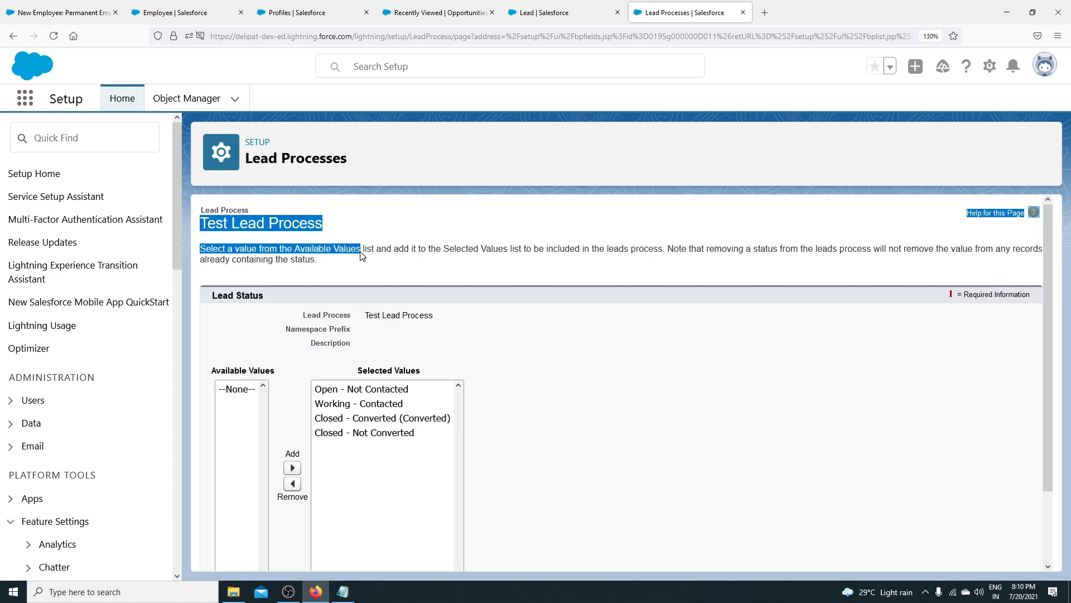
{"action": "left_click", "coordinate": [413, 327]}
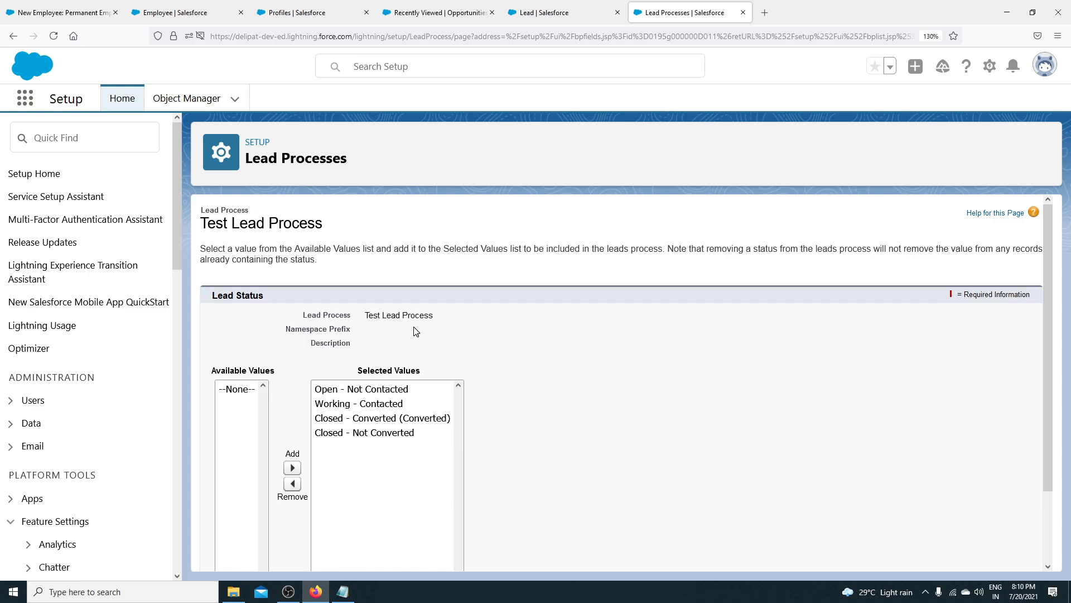
{"action": "scroll", "coordinate": [413, 331], "scroll_direction": "down", "scroll_amount": 3}
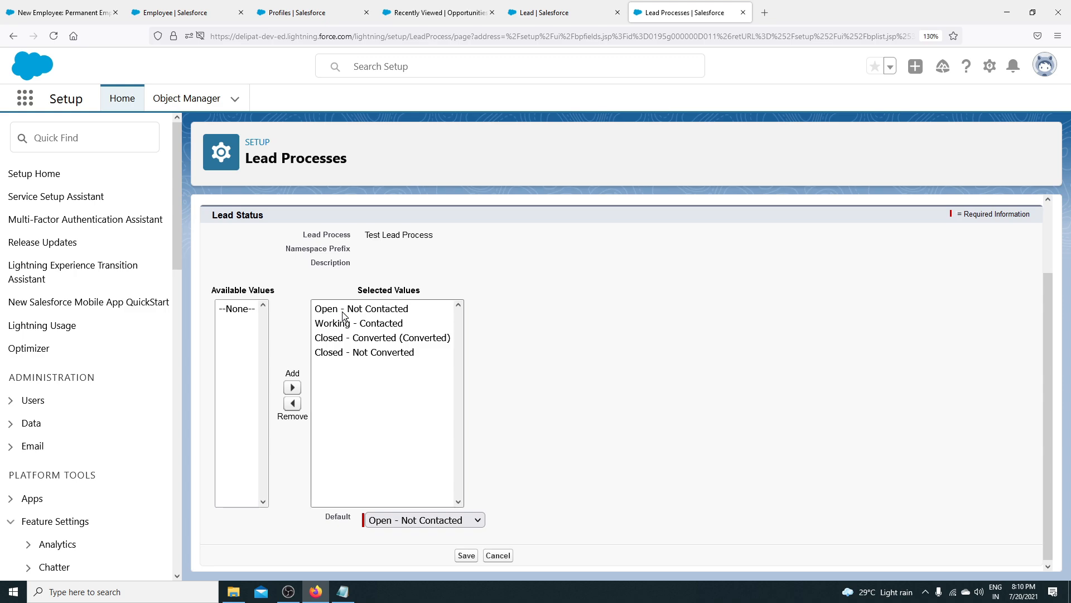
{"action": "left_click_drag", "start_coordinate": [369, 234], "coordinate": [434, 235]}
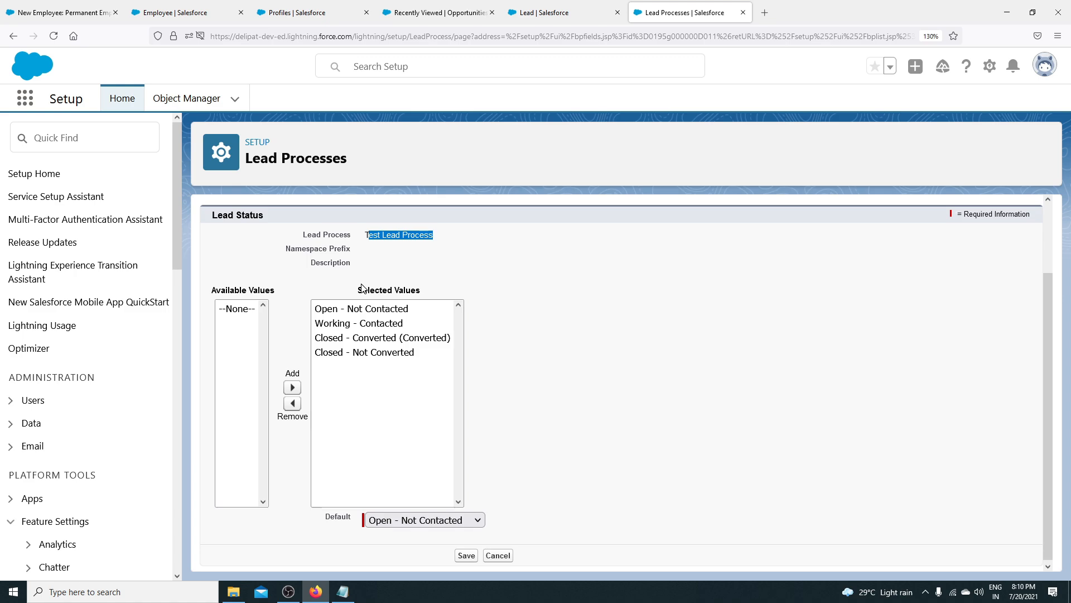
{"action": "left_click", "coordinate": [466, 556]}
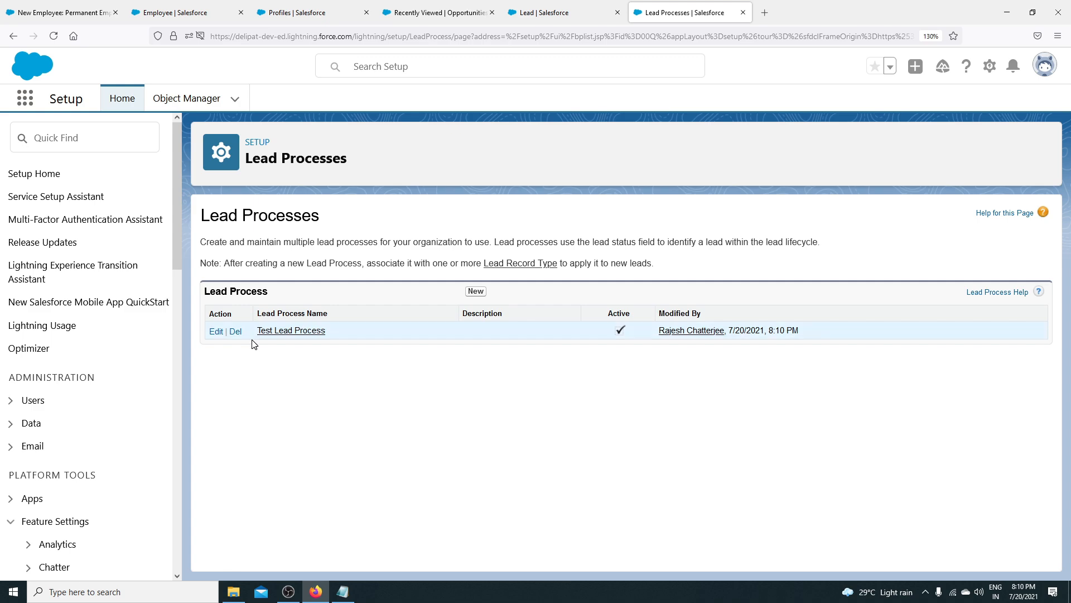
- Check the Test Lead Process entry, return to the Lead object's browser tab and start a new record type from its Record Types list
{"action": "left_click_drag", "start_coordinate": [256, 333], "coordinate": [331, 345]}
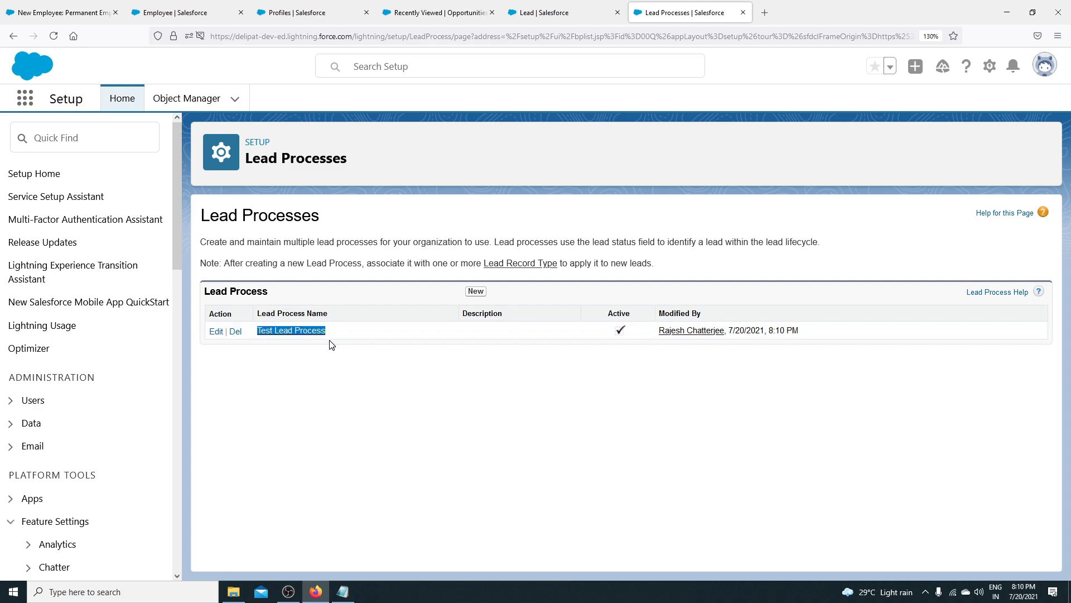
{"action": "left_click", "coordinate": [557, 12]}
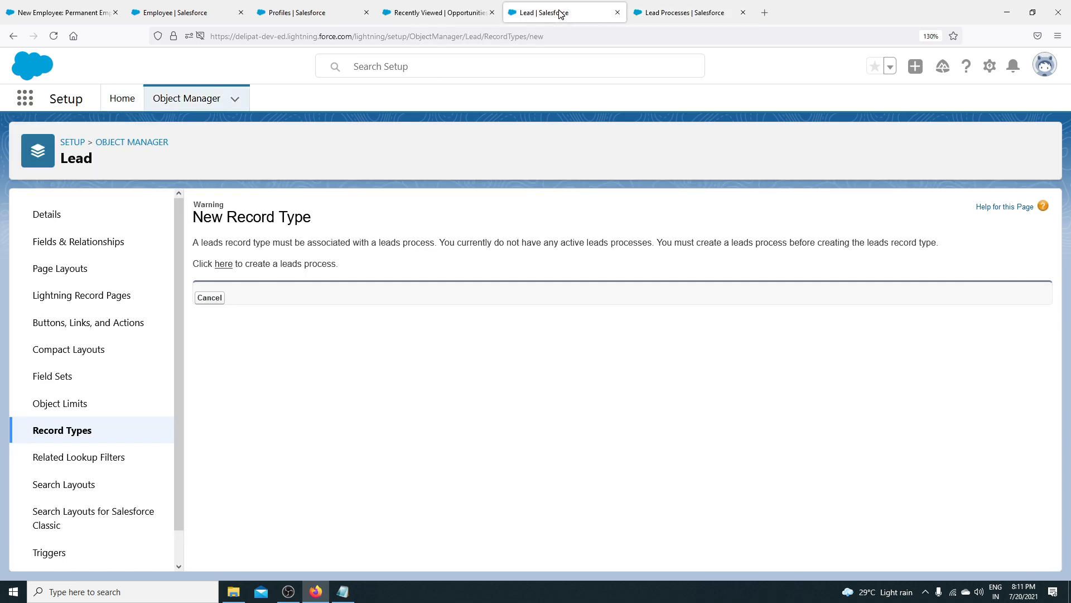
{"action": "left_click", "coordinate": [77, 435]}
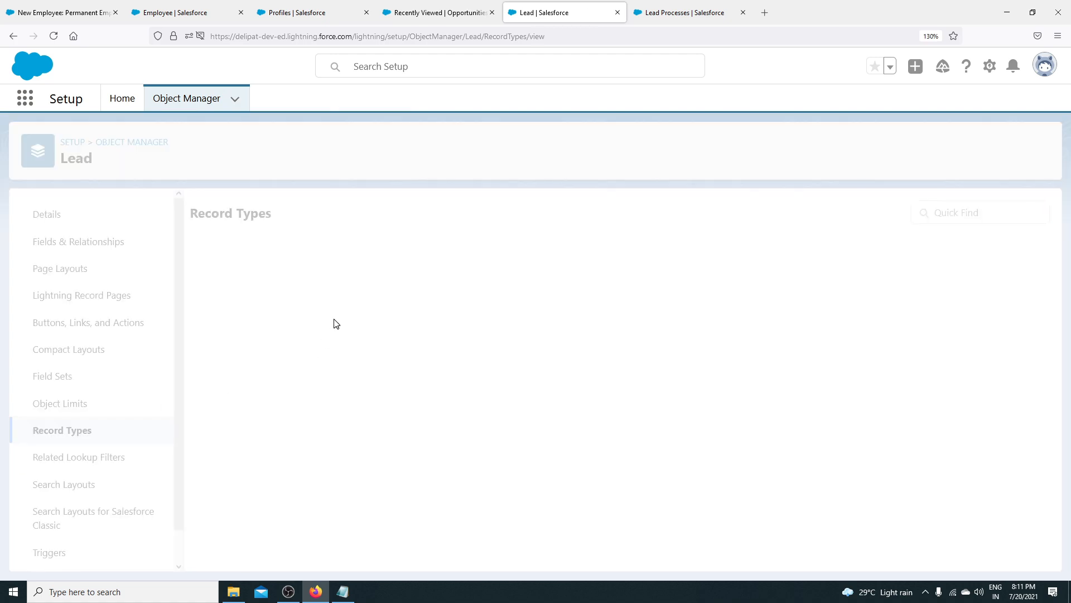
{"action": "left_click", "coordinate": [898, 215]}
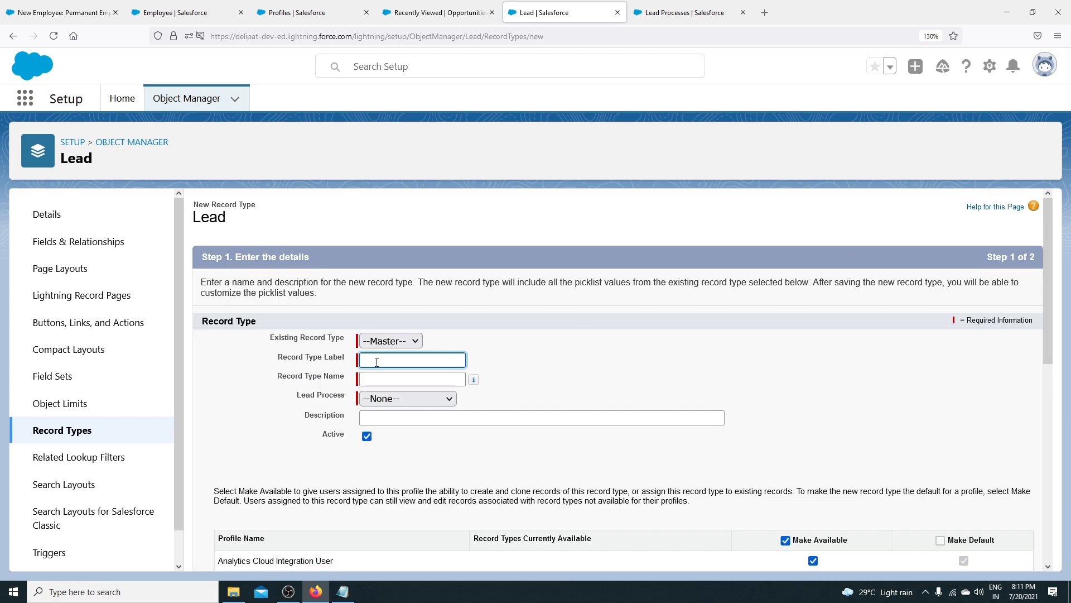
- Assign Test Lead Process as the lead process of the new Lead record type
{"action": "left_click", "coordinate": [424, 359]}
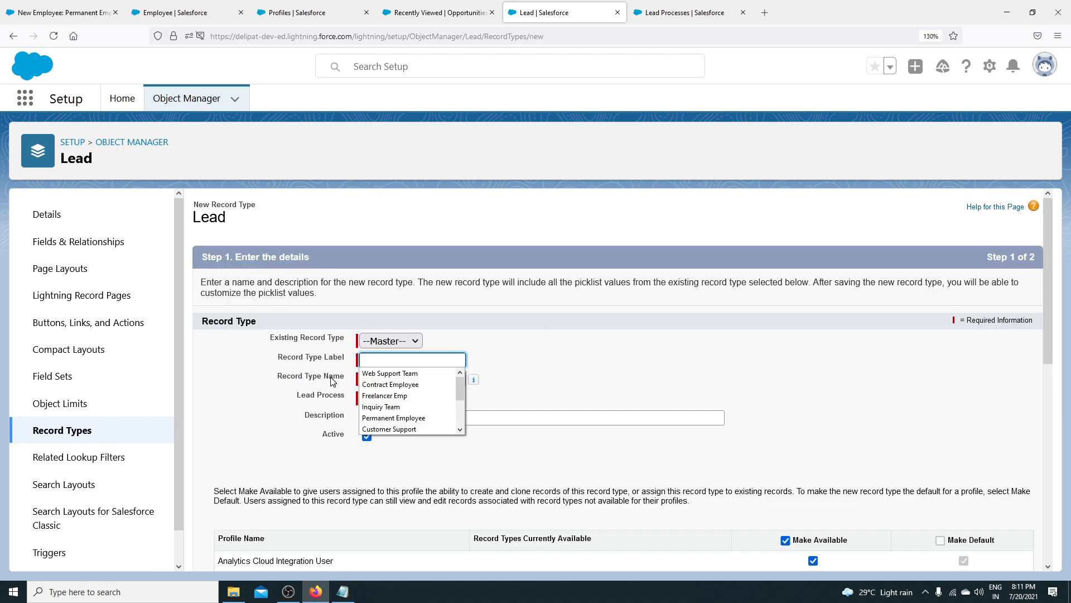
{"action": "left_click", "coordinate": [369, 360]}
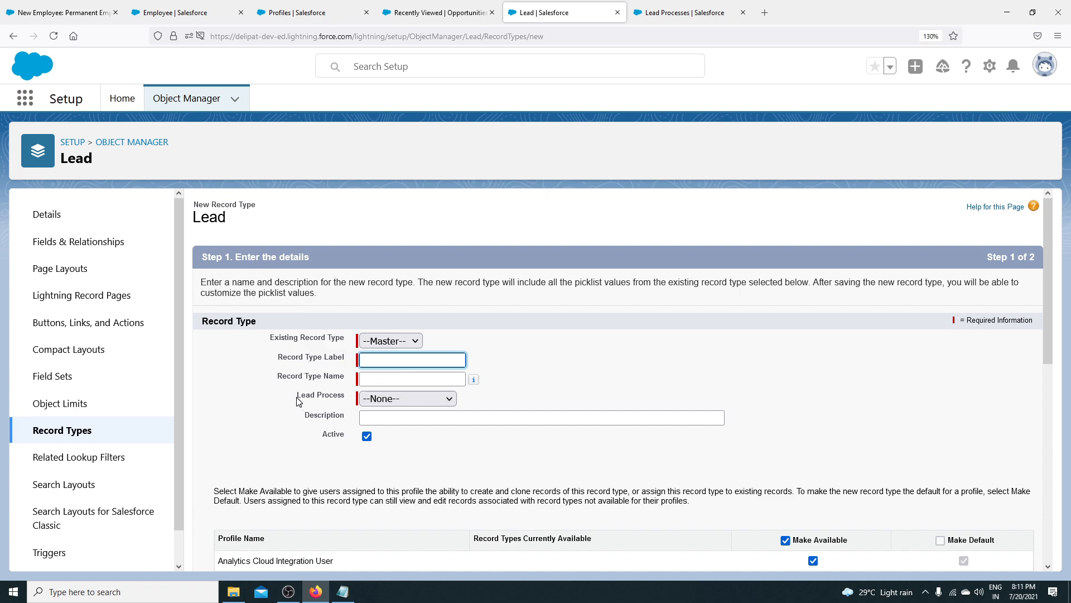
{"action": "left_click_drag", "start_coordinate": [297, 398], "coordinate": [350, 402]}
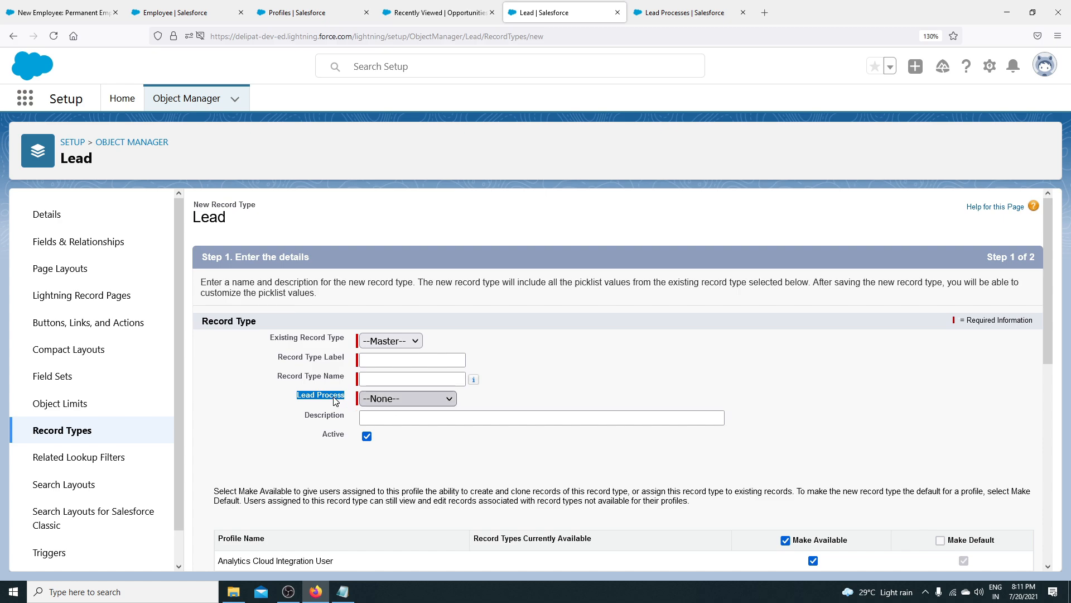
{"action": "left_click", "coordinate": [391, 399]}
{"action": "left_click", "coordinate": [386, 436]}
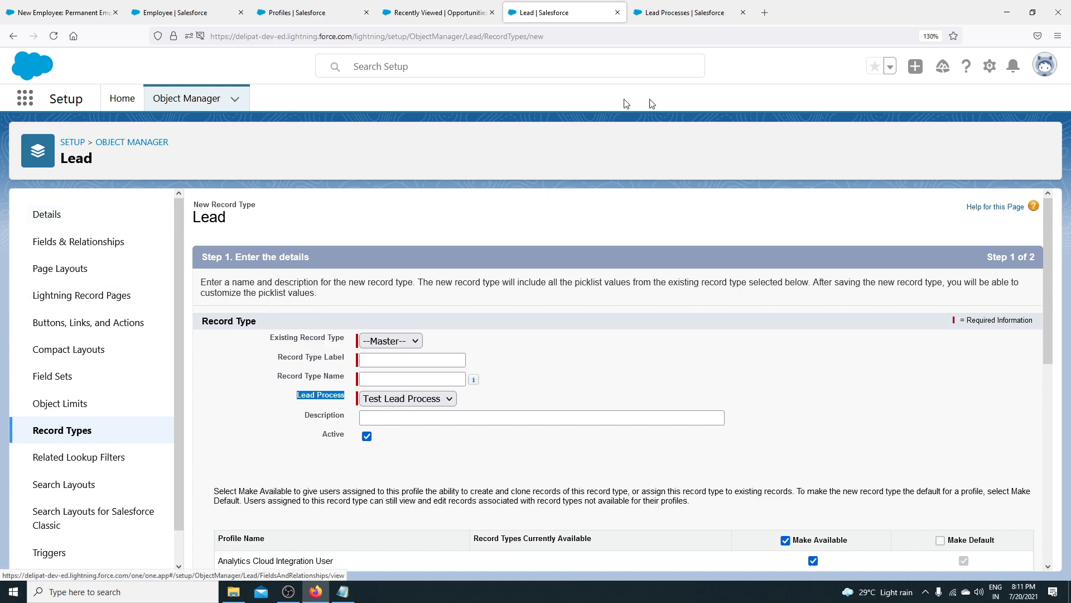
- Find the Opportunity object with the filter "opp", start a new record type for it and read which process it requires
{"action": "left_click", "coordinate": [191, 98]}
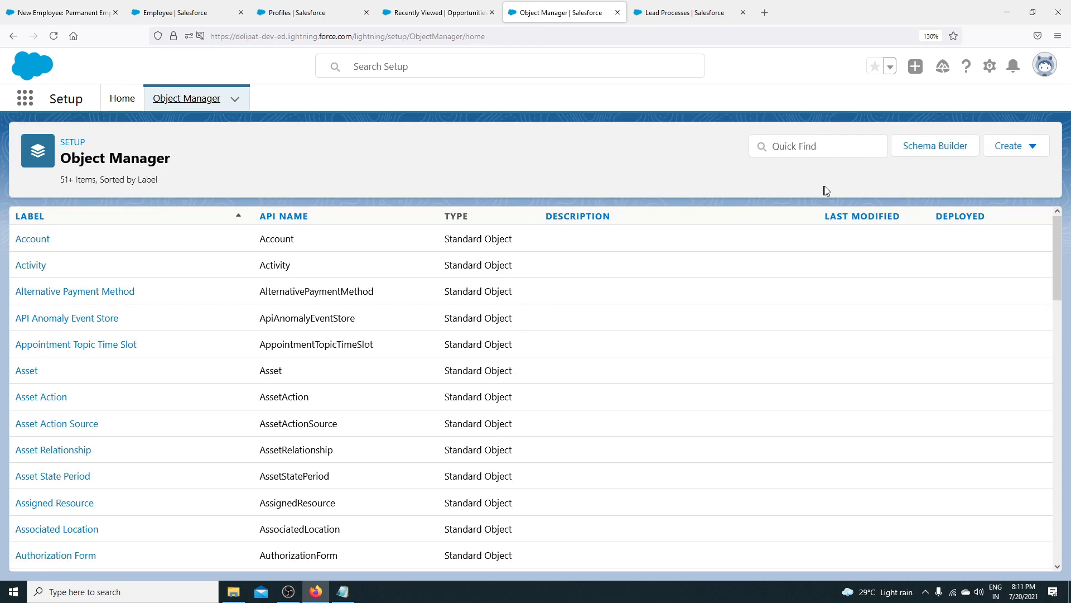
{"action": "type", "text": "opp"}
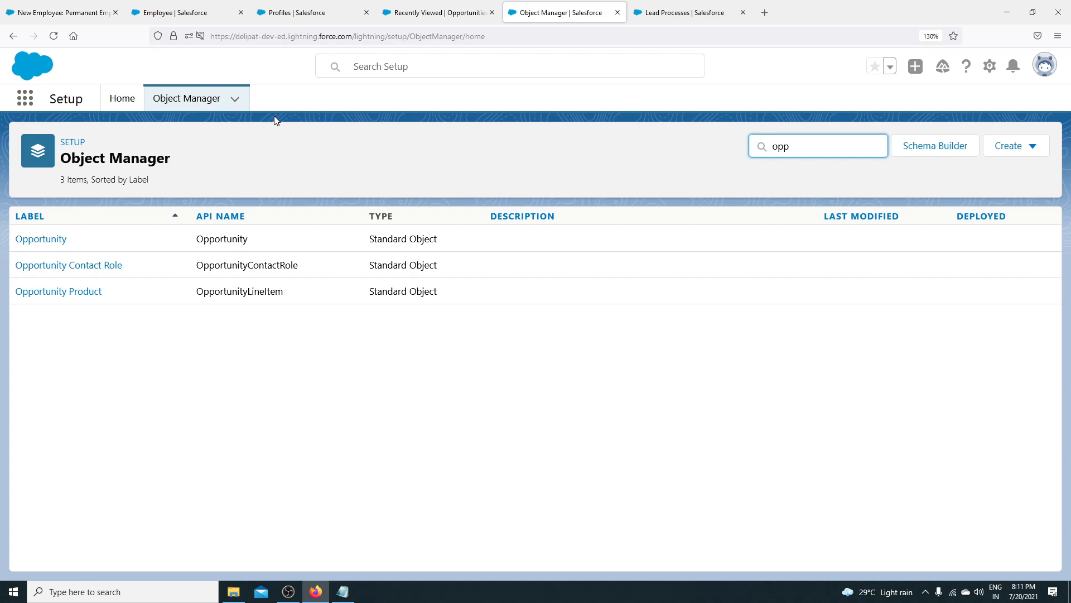
{"action": "left_click", "coordinate": [54, 241]}
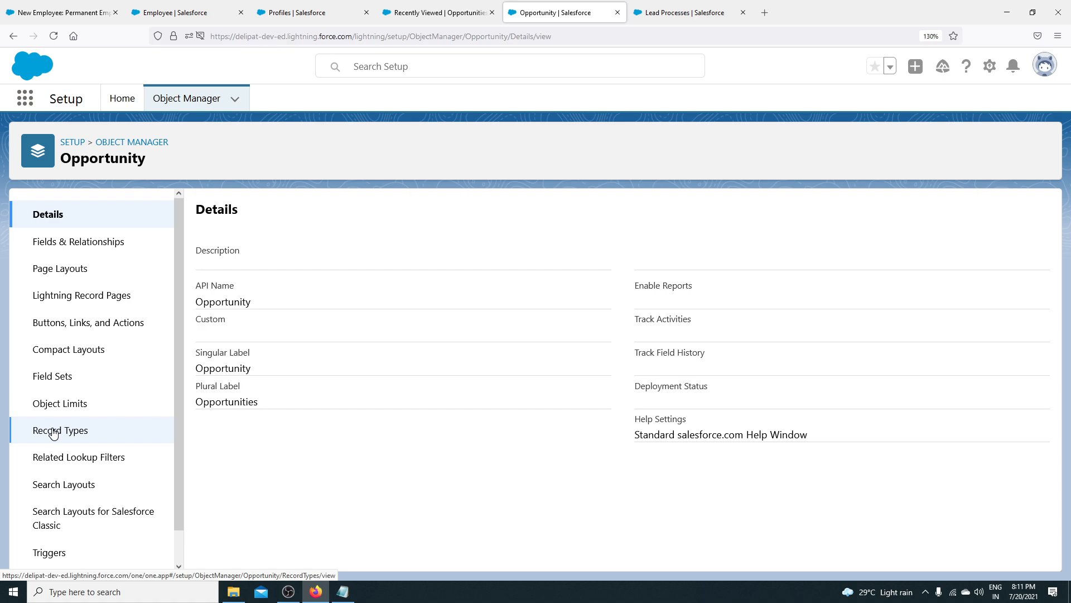
{"action": "left_click", "coordinate": [53, 432]}
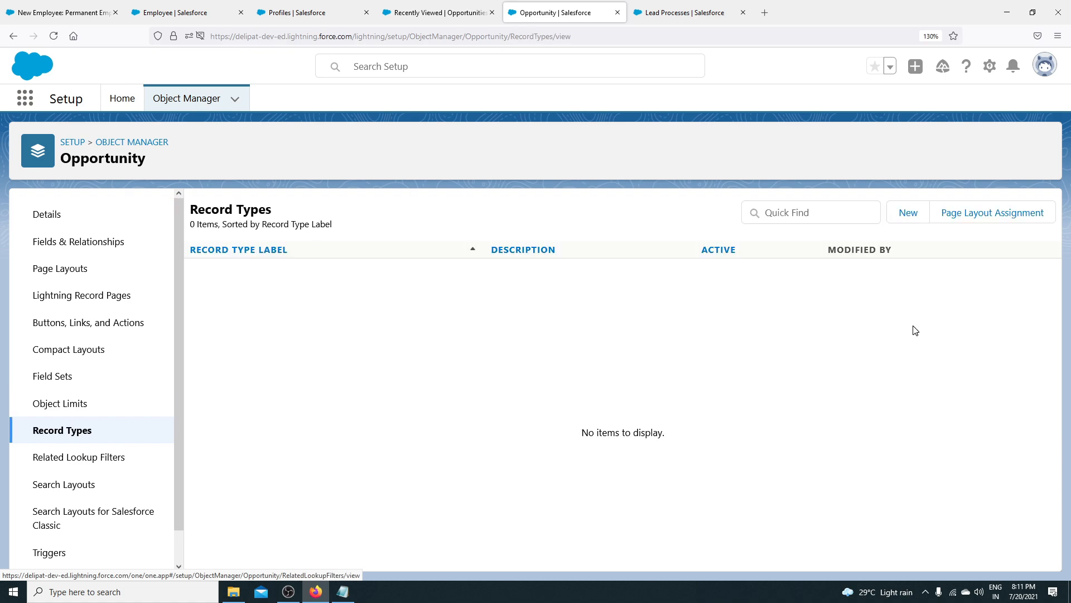
{"action": "left_click", "coordinate": [908, 215]}
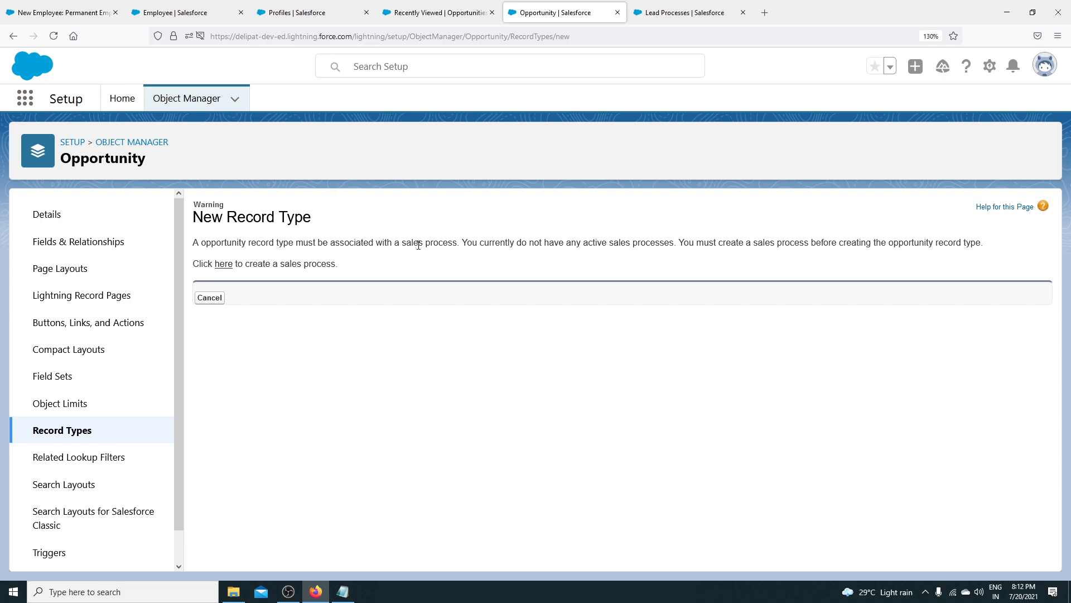
{"action": "left_click_drag", "start_coordinate": [395, 244], "coordinate": [458, 245]}
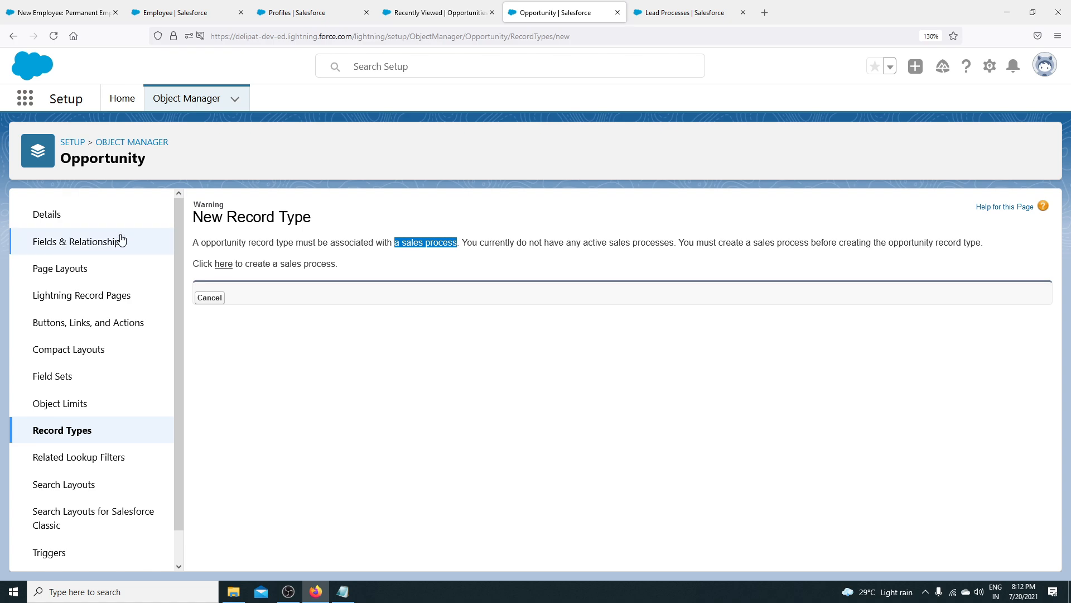
- Find the Case object in Object Manager with the filter "case" and start a new record type for it
{"action": "left_click", "coordinate": [184, 104]}
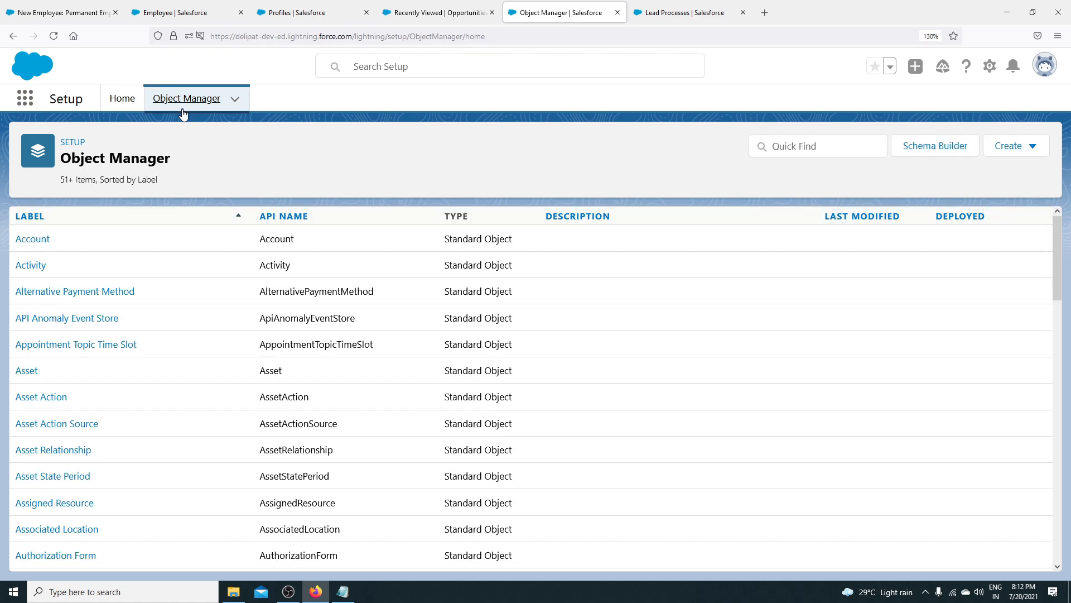
{"action": "left_click", "coordinate": [800, 147]}
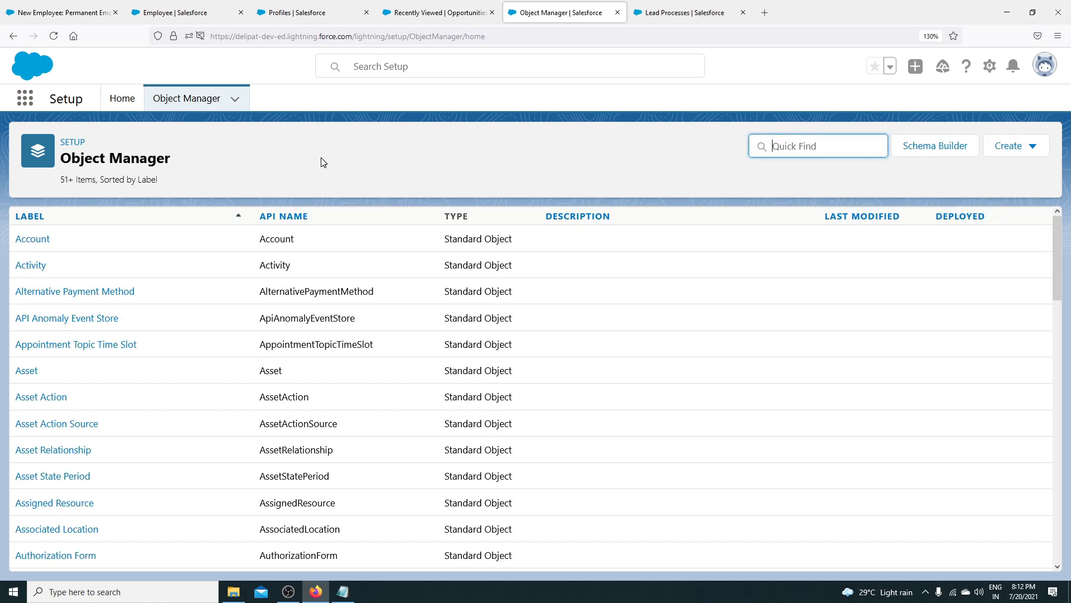
{"action": "type", "text": "case"}
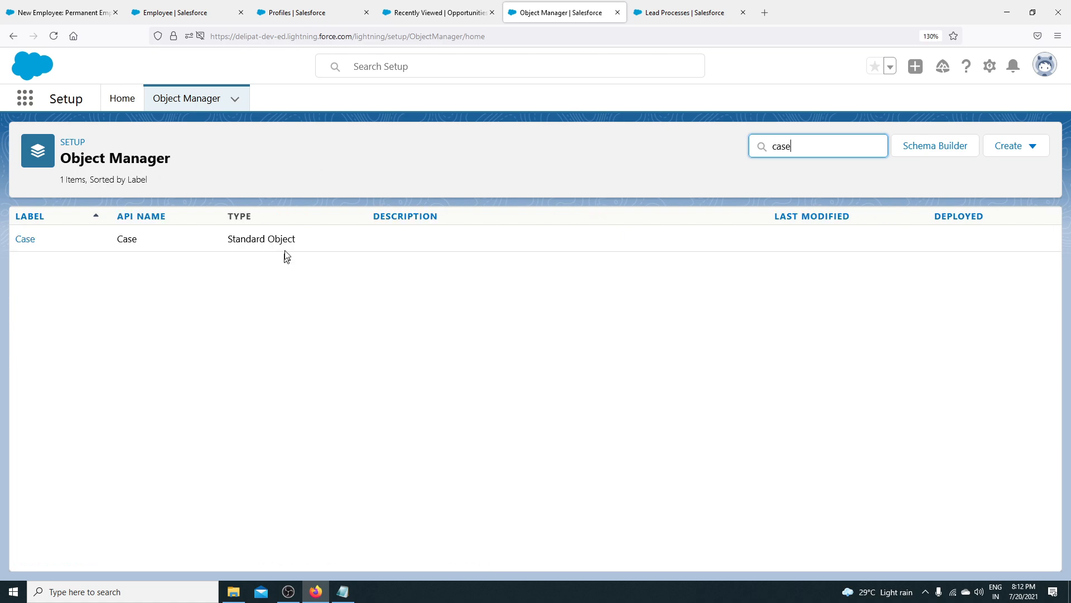
{"action": "left_click", "coordinate": [27, 240]}
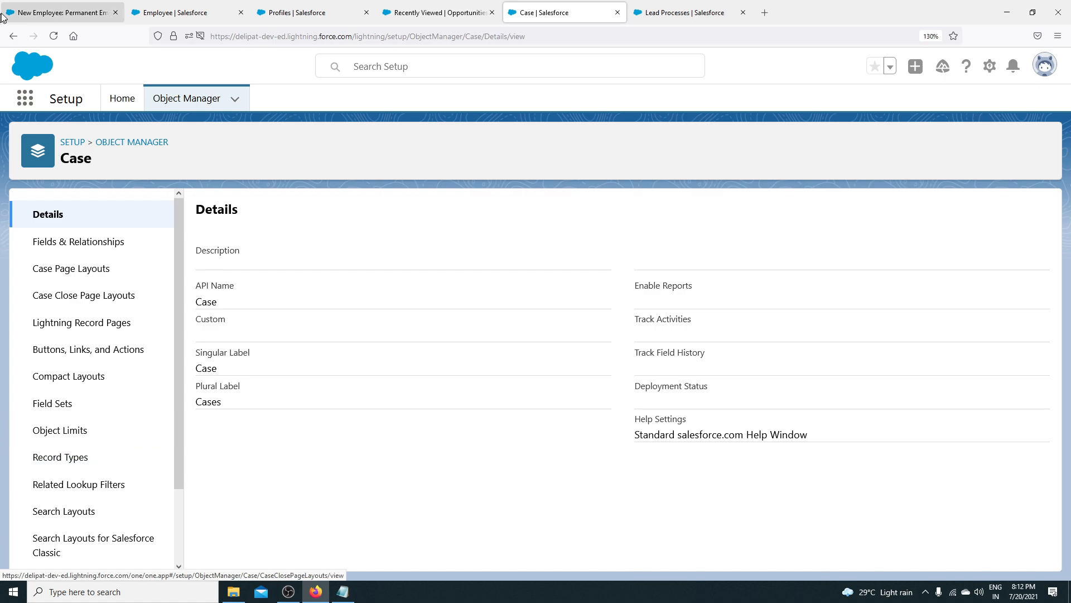
{"action": "double_click", "coordinate": [75, 163]}
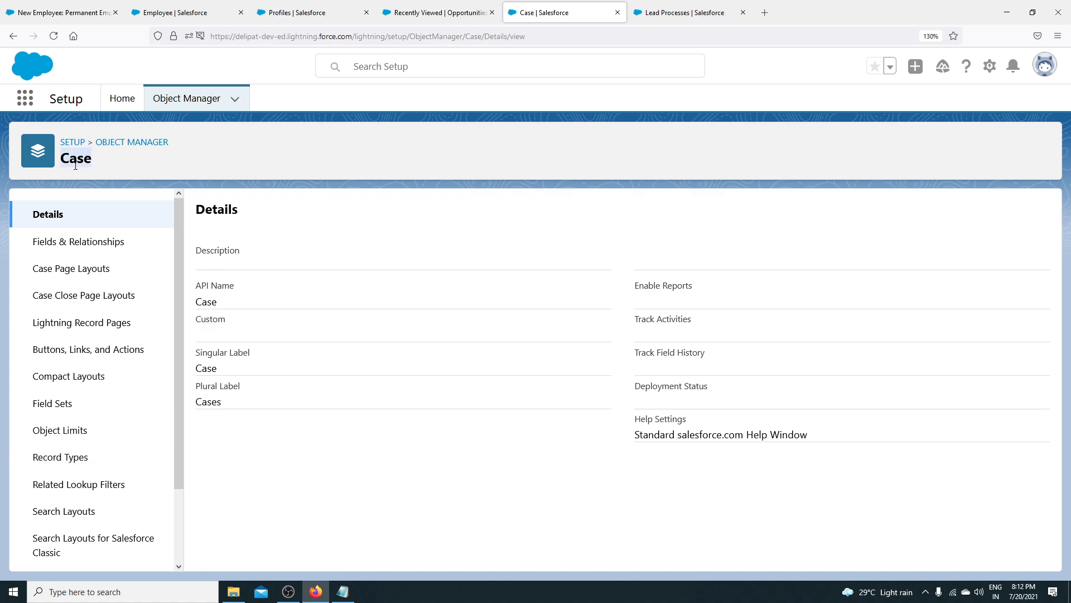
{"action": "left_click", "coordinate": [71, 461]}
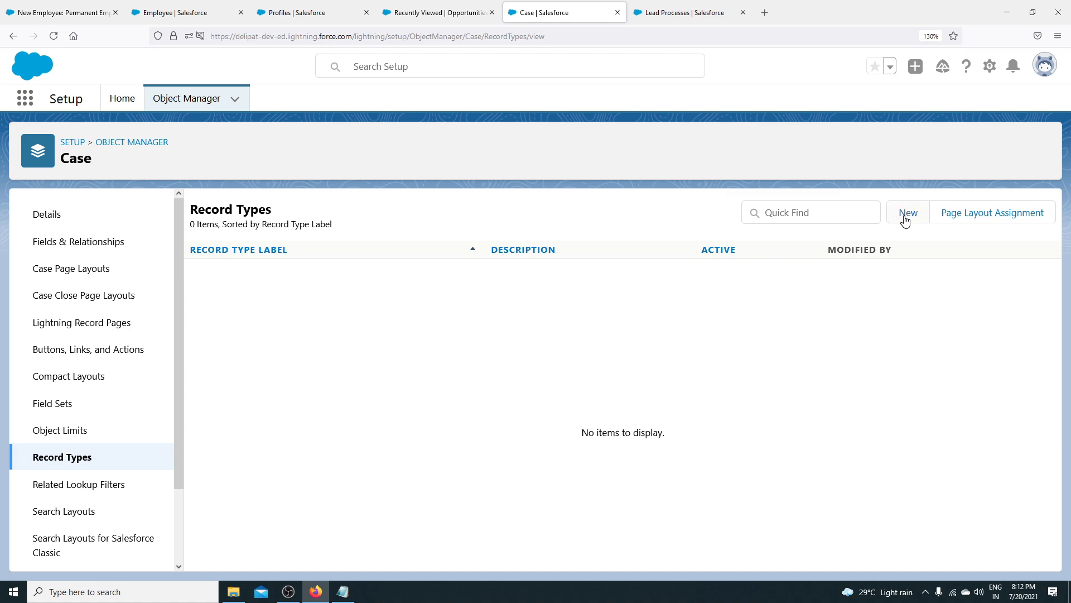
{"action": "left_click", "coordinate": [902, 213]}
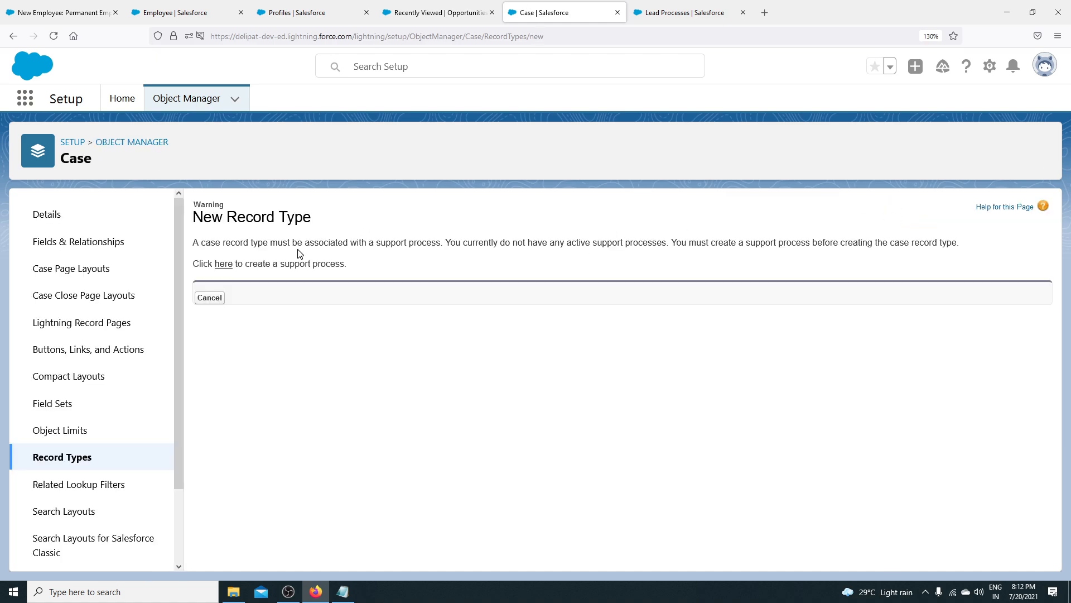
- Read in the New Record Type warning which process a case record type must be associated with
{"action": "double_click", "coordinate": [371, 243]}
{"action": "left_click_drag", "start_coordinate": [389, 253], "coordinate": [442, 253]}
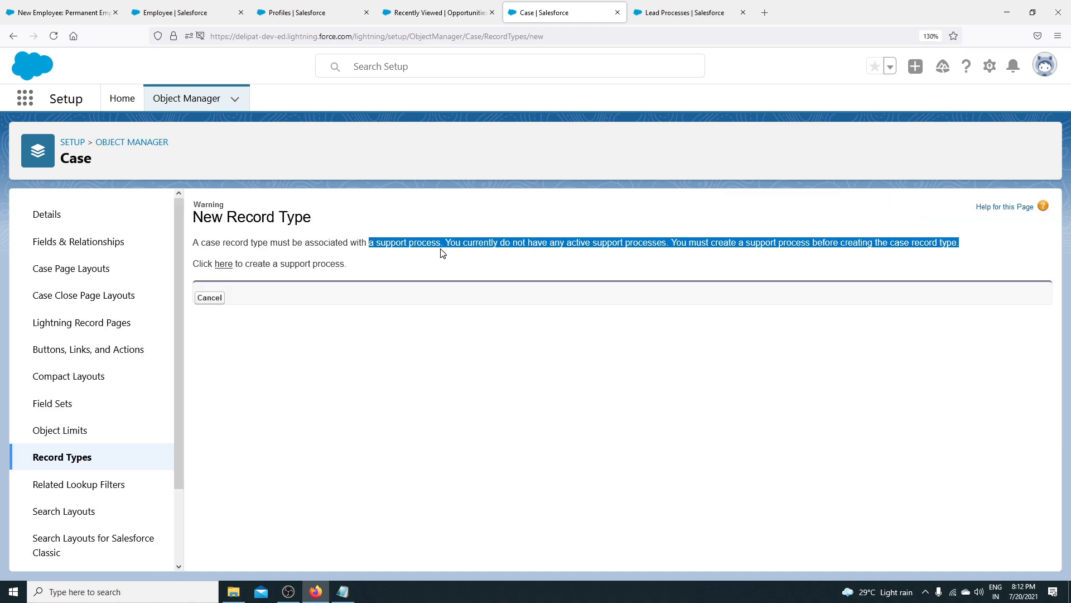
{"action": "left_click", "coordinate": [443, 254]}
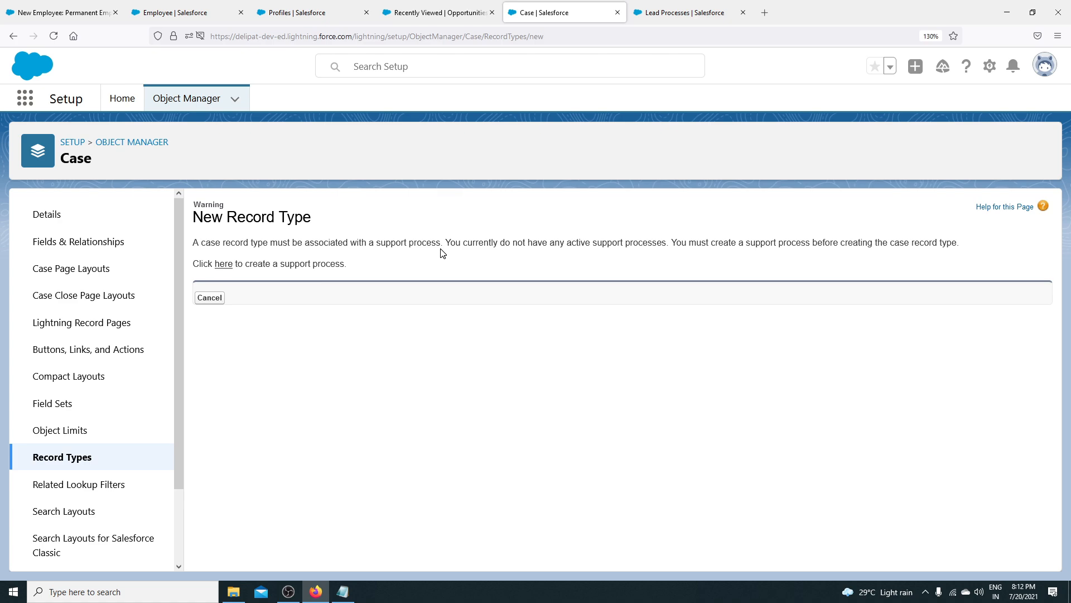
{"action": "left_click_drag", "start_coordinate": [375, 243], "coordinate": [435, 256]}
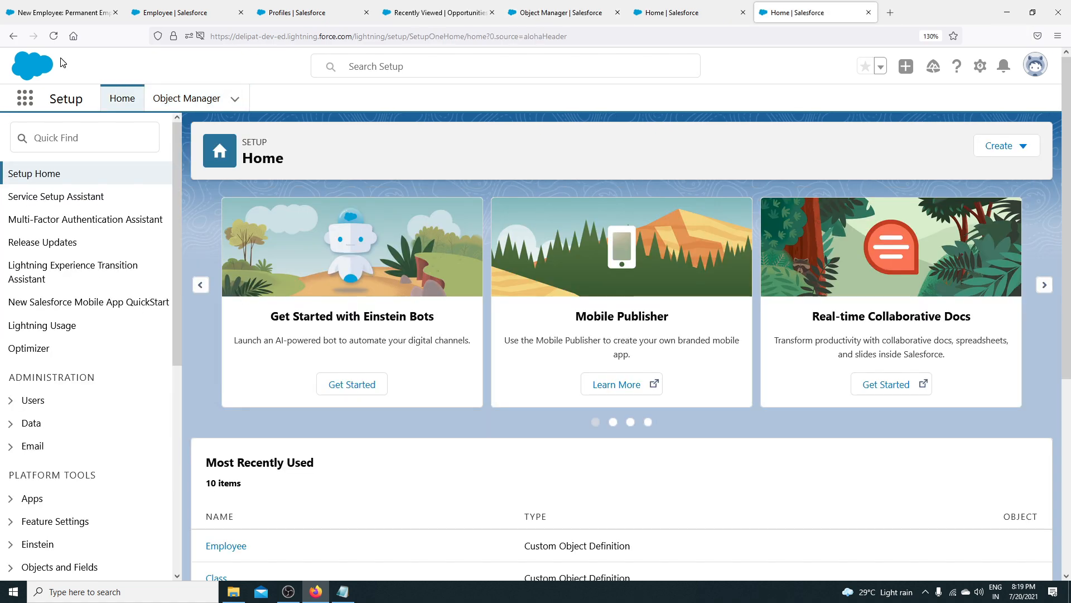
- Search the App Launcher's apps and items for "solu" and close the launcher
{"action": "left_click", "coordinate": [28, 102]}
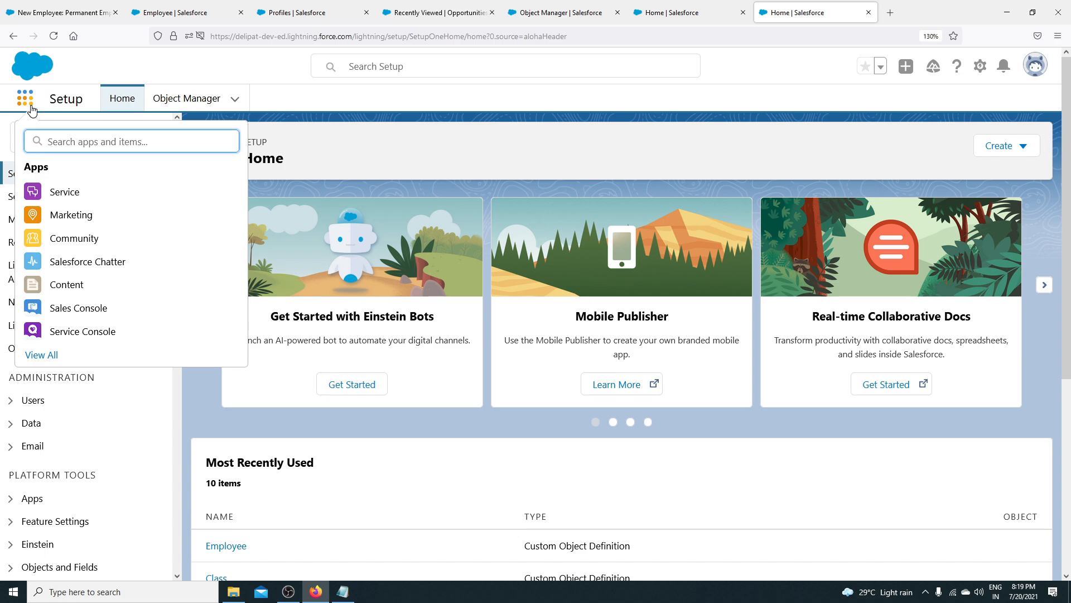
{"action": "type", "text": "d"}
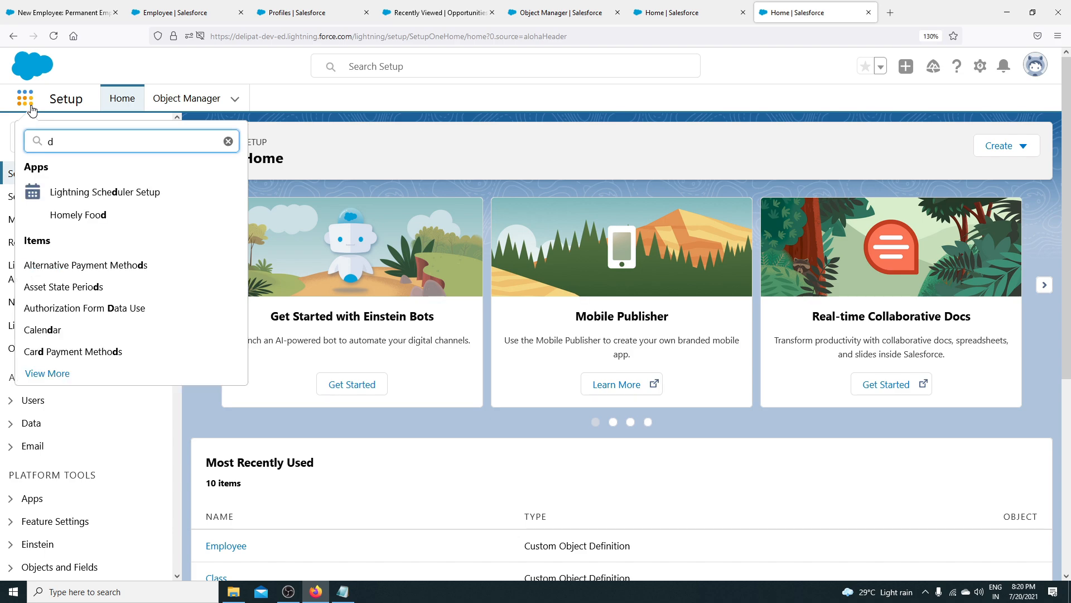
{"action": "key", "text": "BackSpace"}
{"action": "type", "text": "solu"}
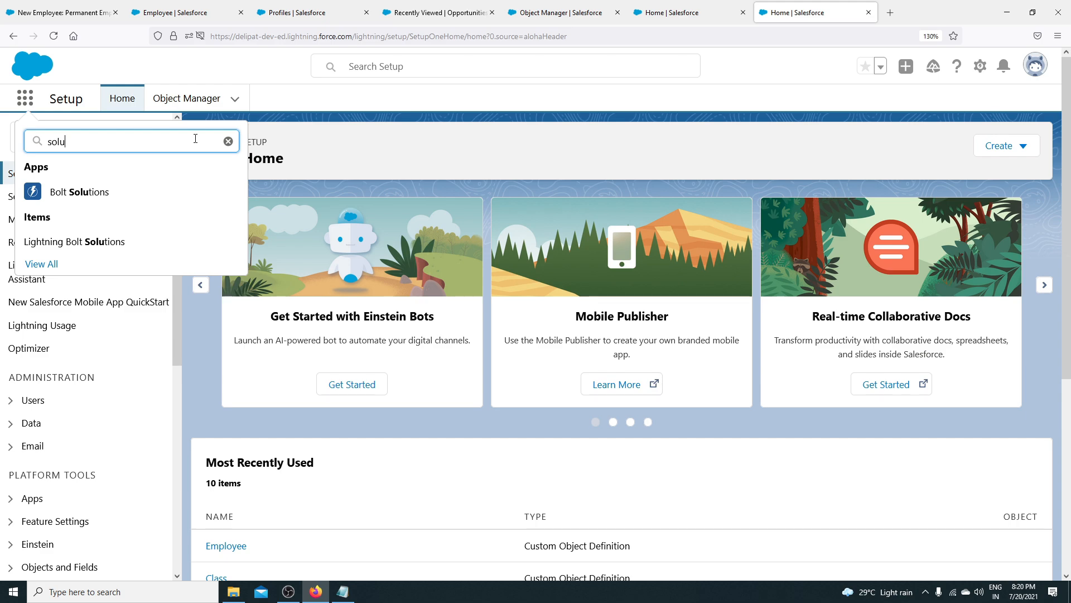
{"action": "left_click", "coordinate": [440, 159]}
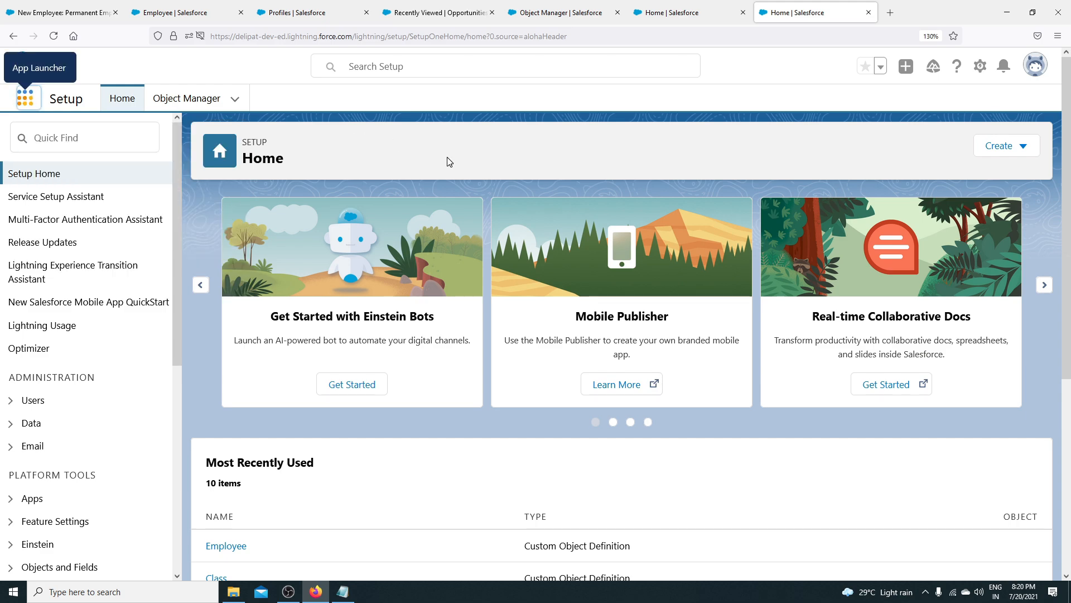